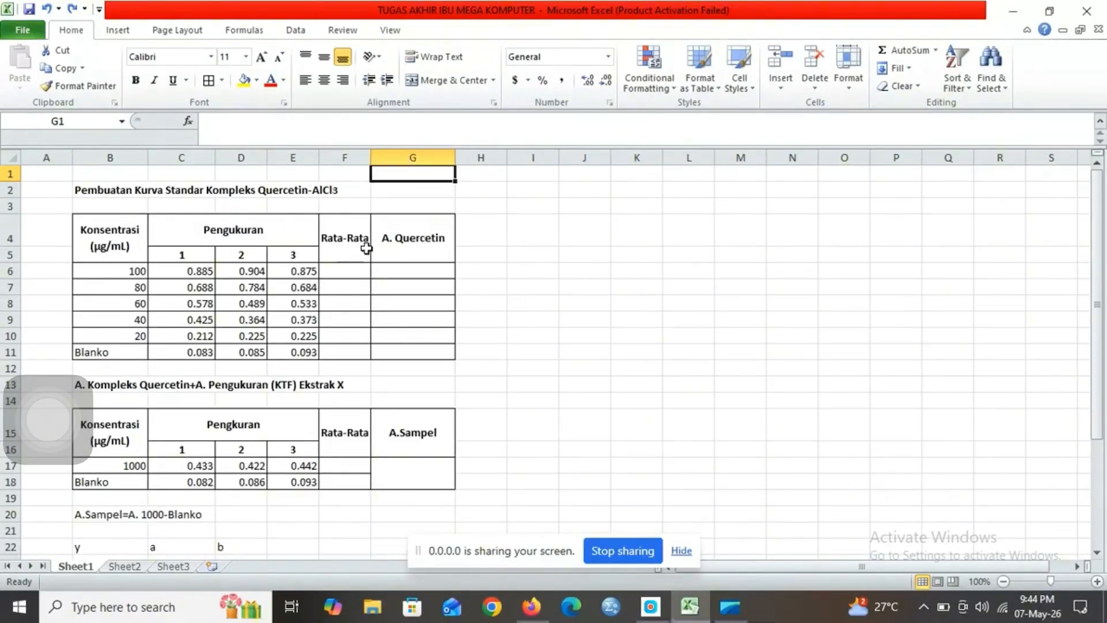
Step: Average the three measurements in F6 with =AVERAGE(C6:E6) and fill the formula down the Rata-Rata column to F11
click(345, 272)
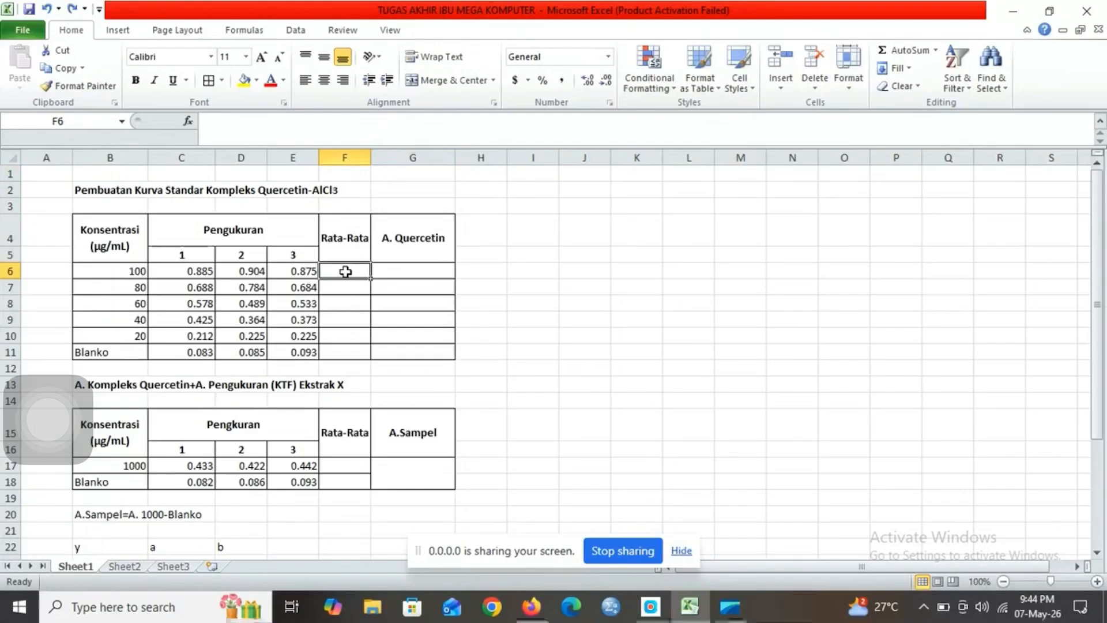
text(=)
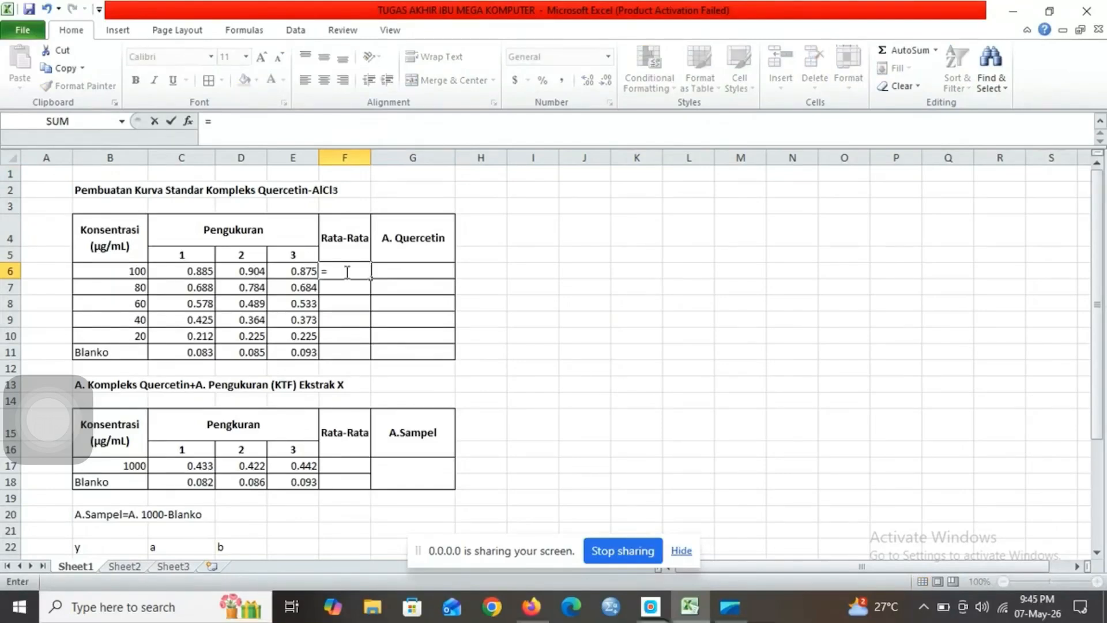
text(aver)
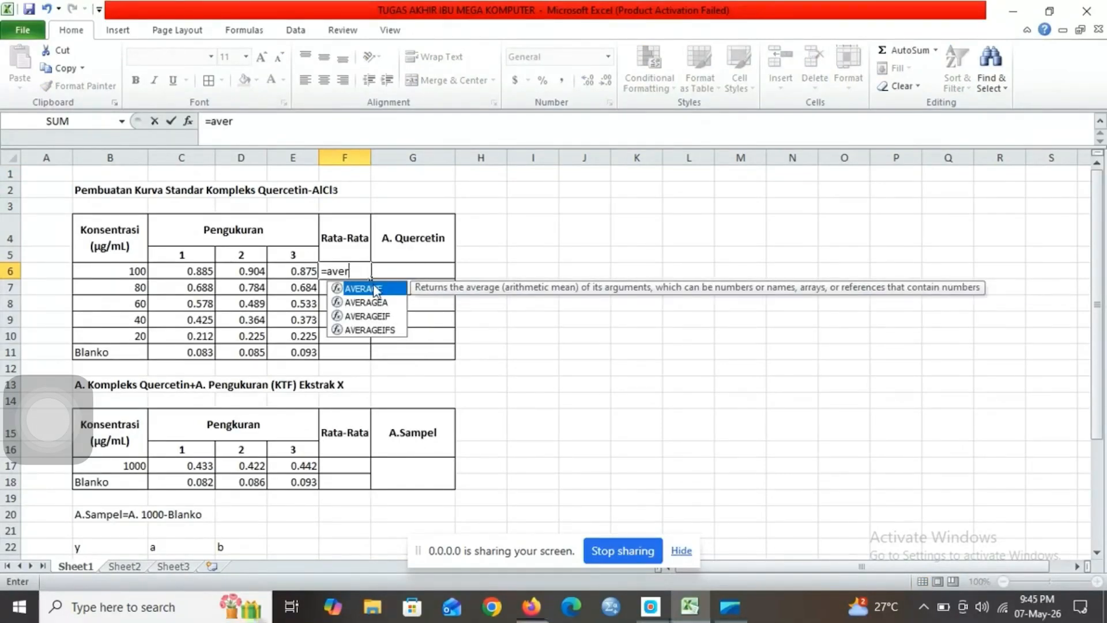
double_click(374, 288)
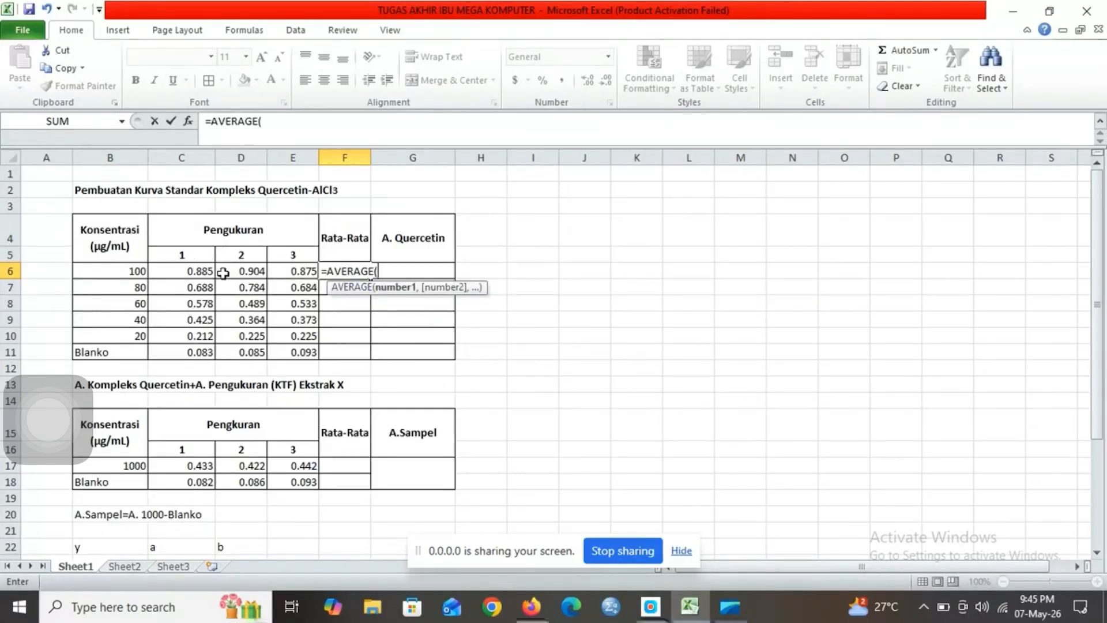
drag(202, 271, 304, 272)
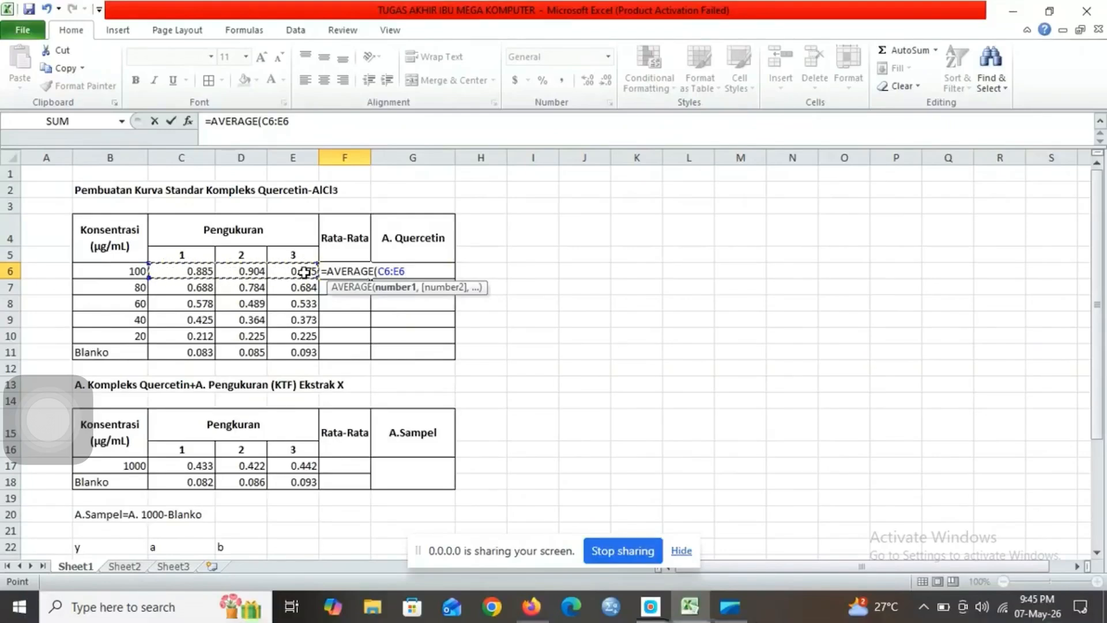
text())
key(Return)
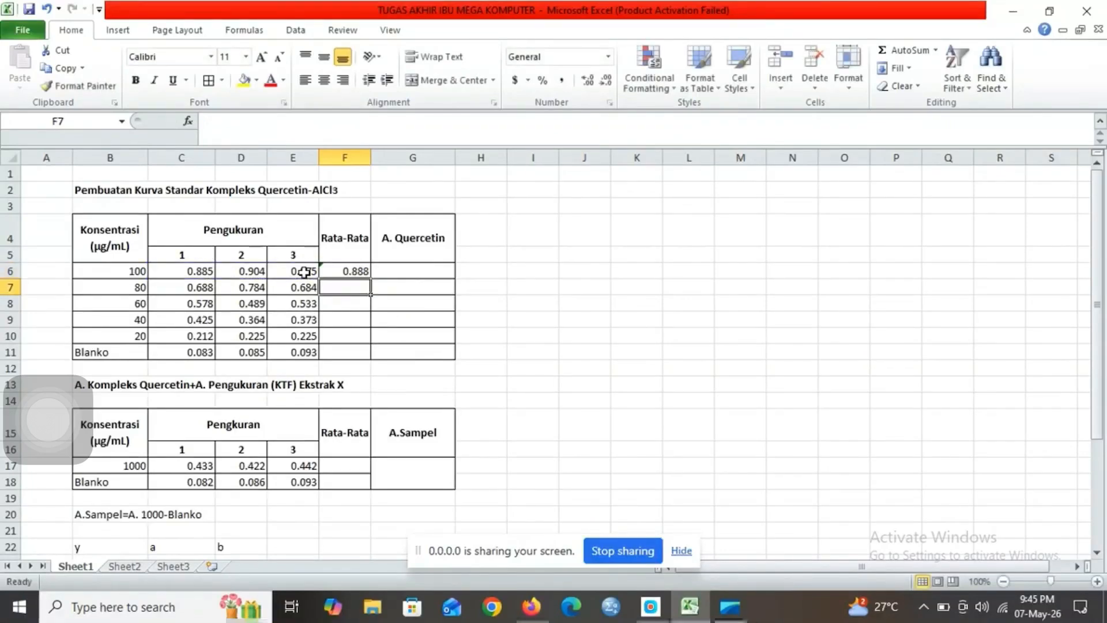
click(343, 272)
drag(369, 276, 368, 357)
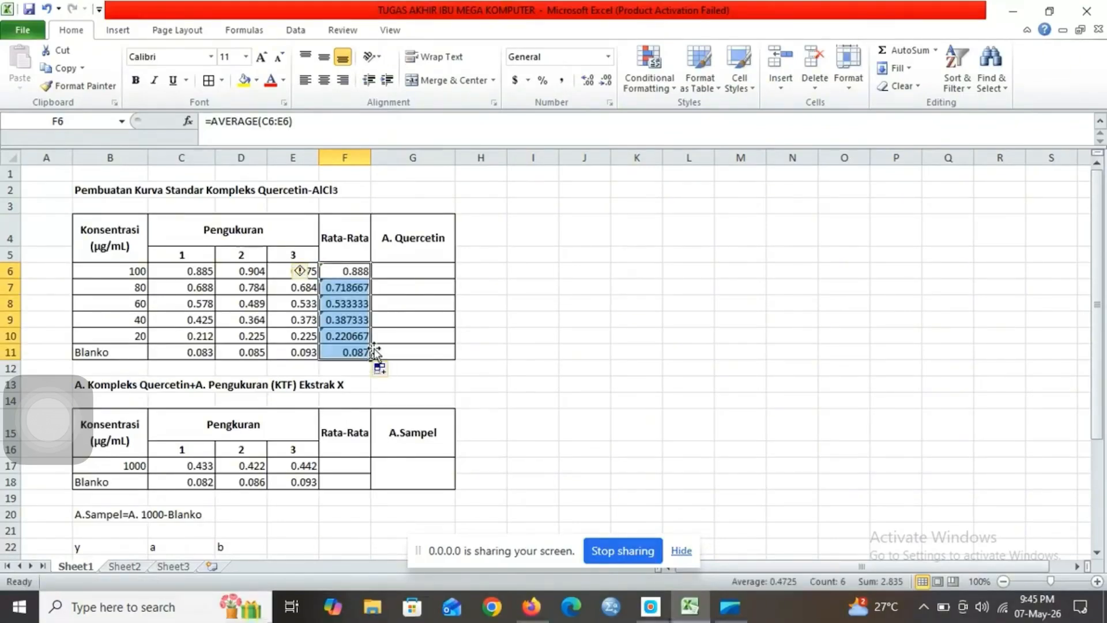
Step: Calculate A. Quercetin in G6 as =F6-F11 and fill the formula down to G11
click(407, 272)
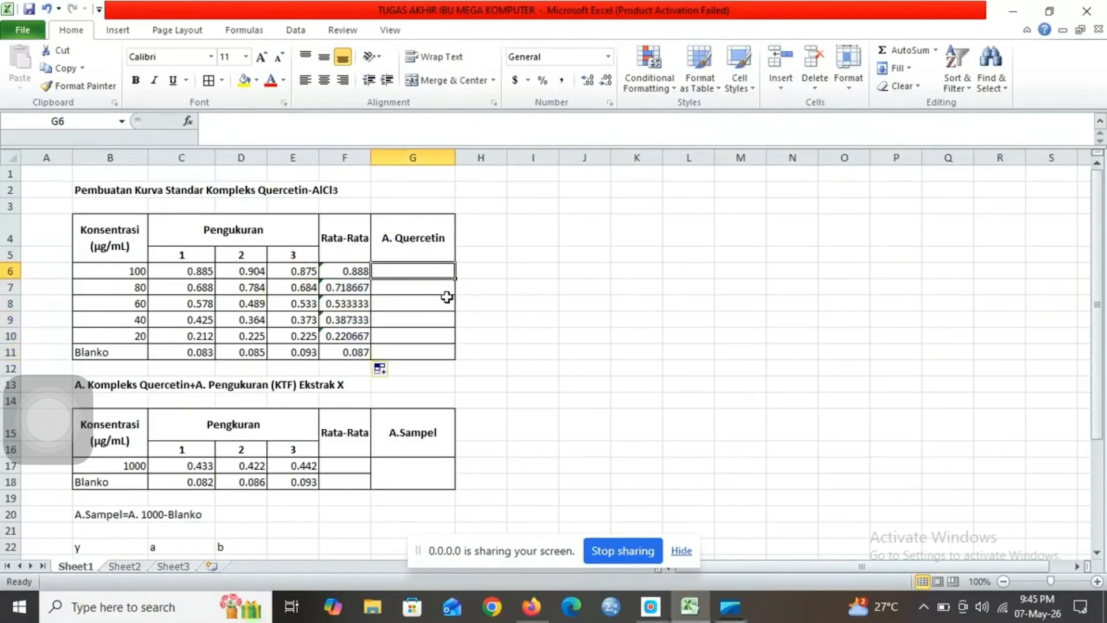
text(=)
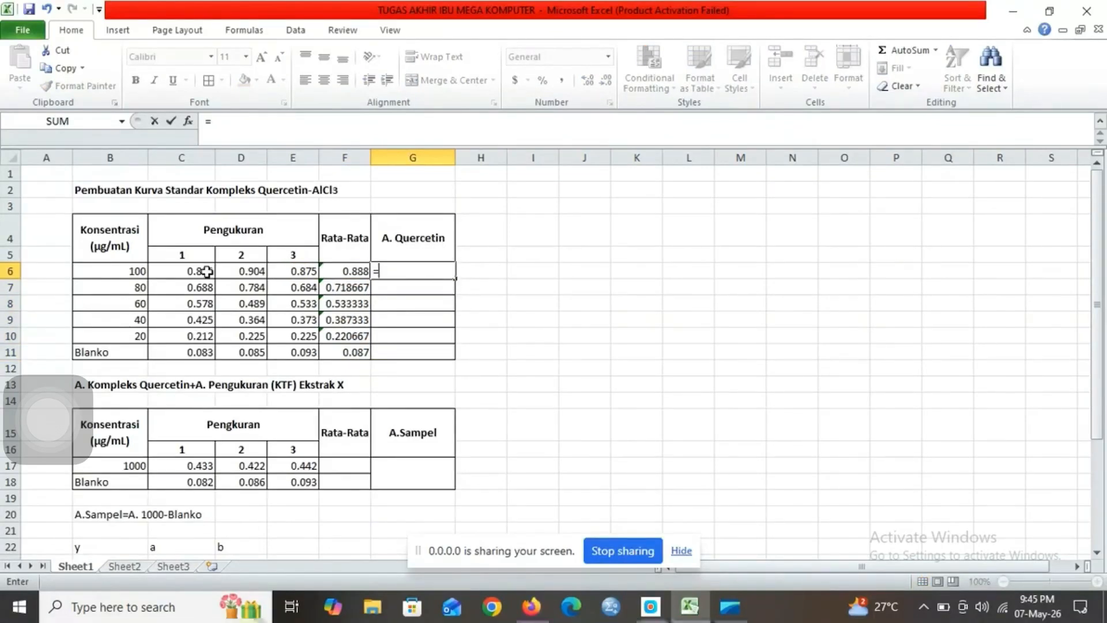
click(359, 274)
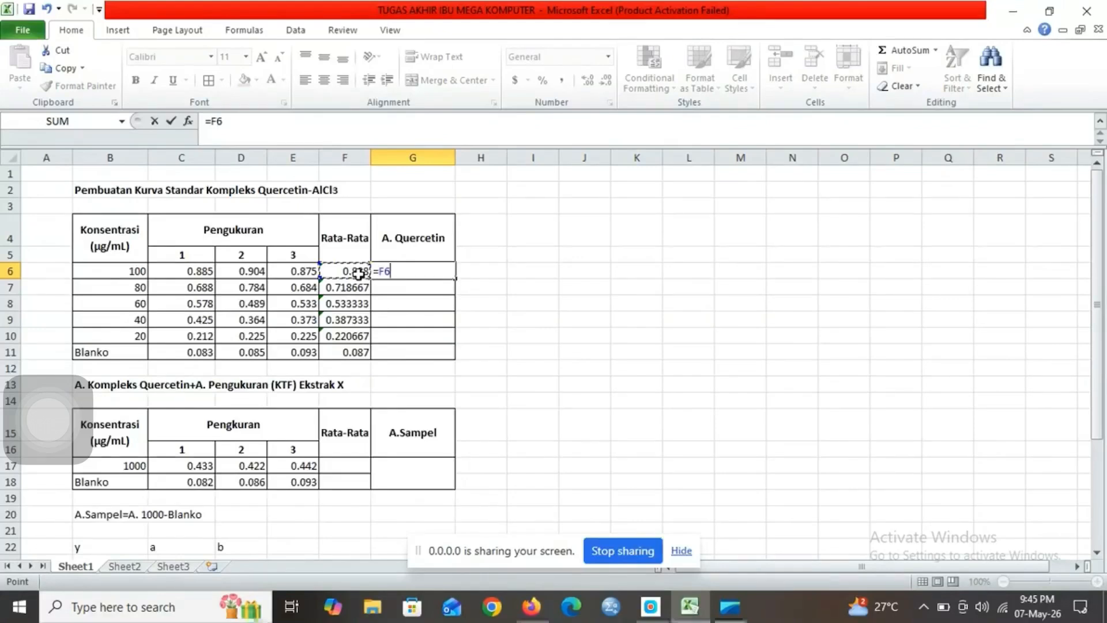
text(-)
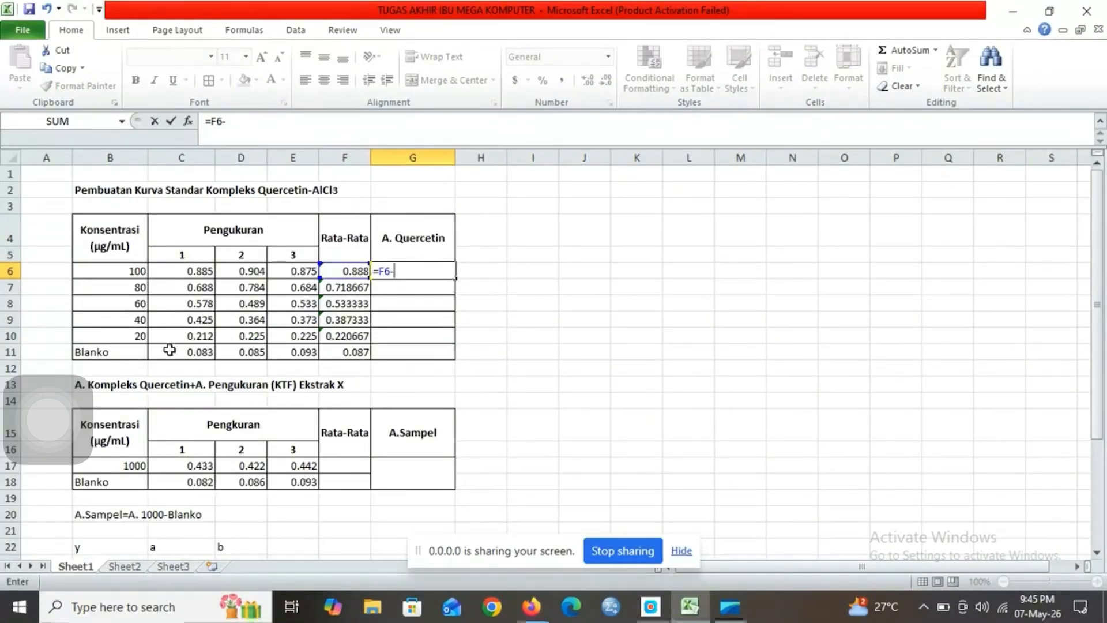
click(344, 353)
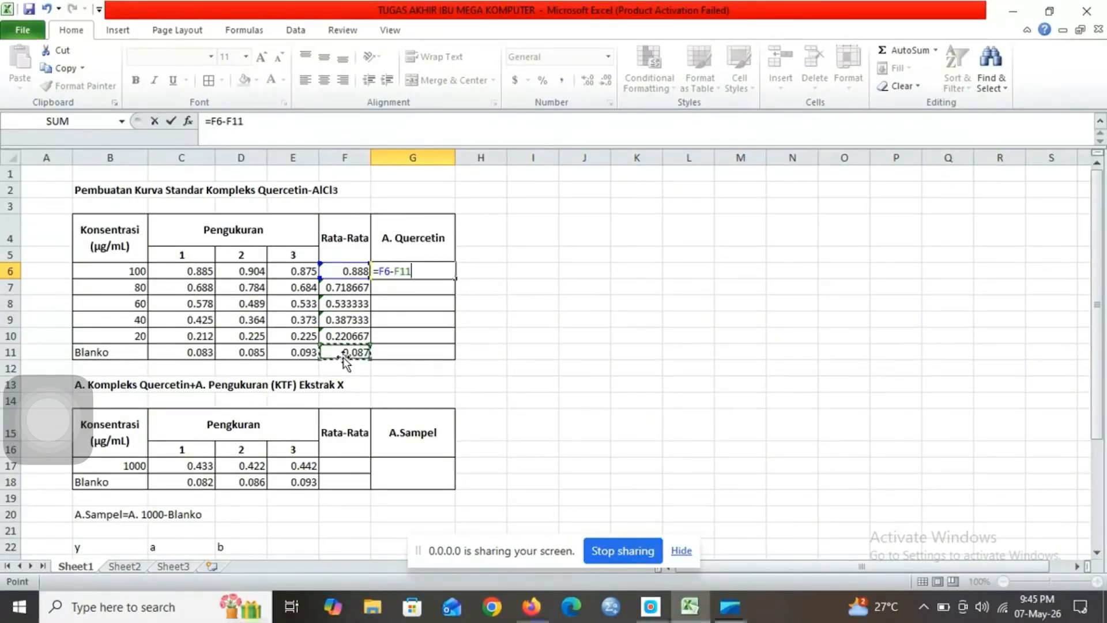
key(Return)
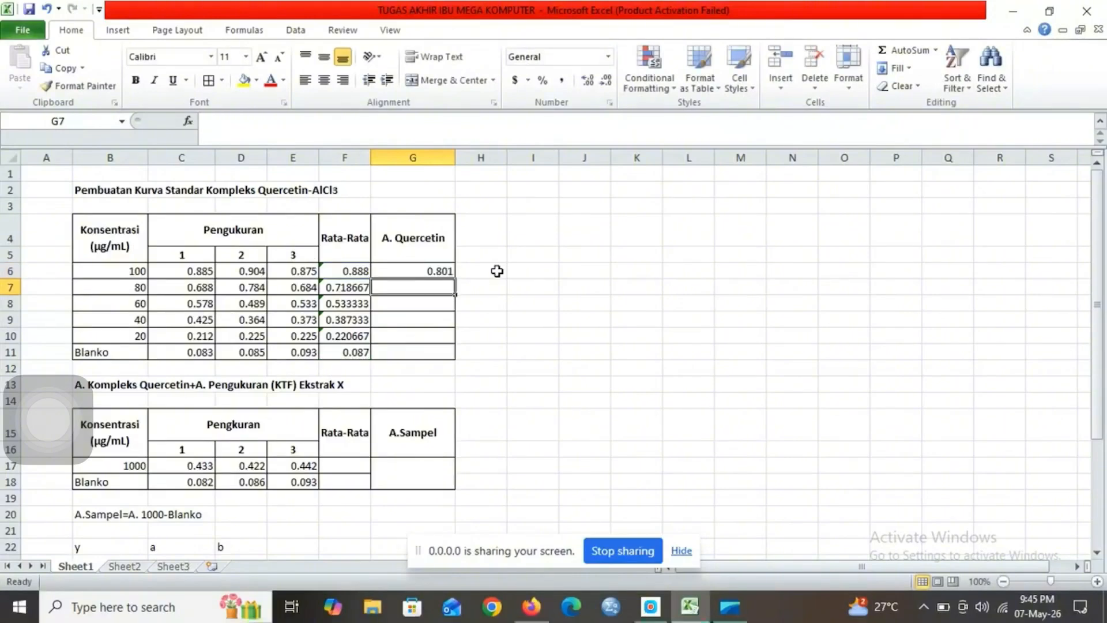
click(441, 269)
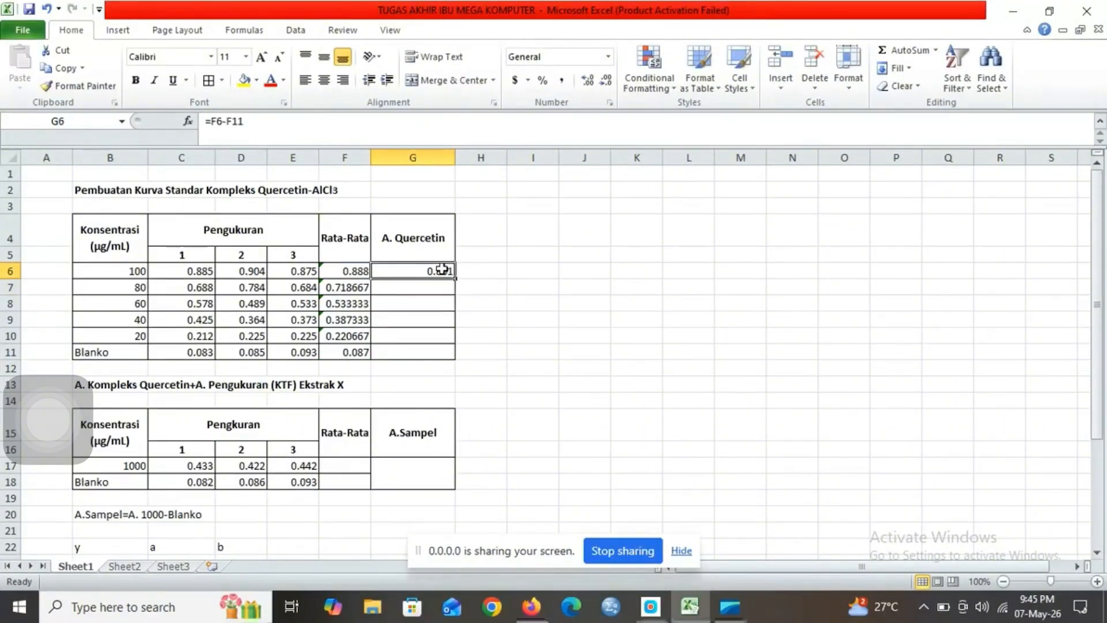
drag(459, 277, 453, 353)
Step: Replace the A. Quercetin formula in G10 with =F10-F11
click(427, 336)
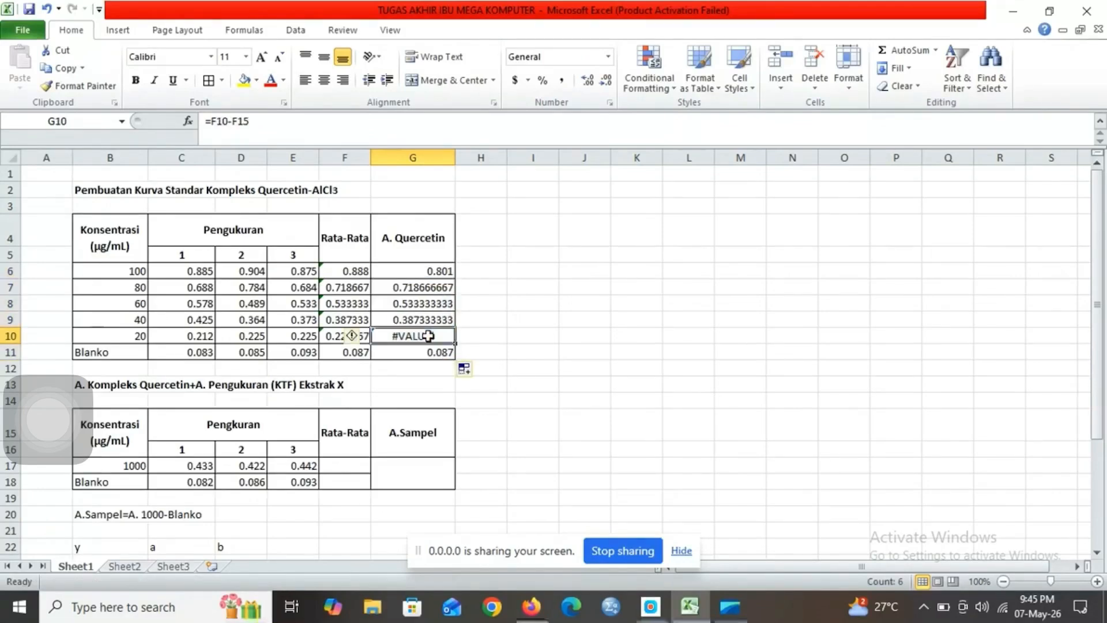
key(BackSpace)
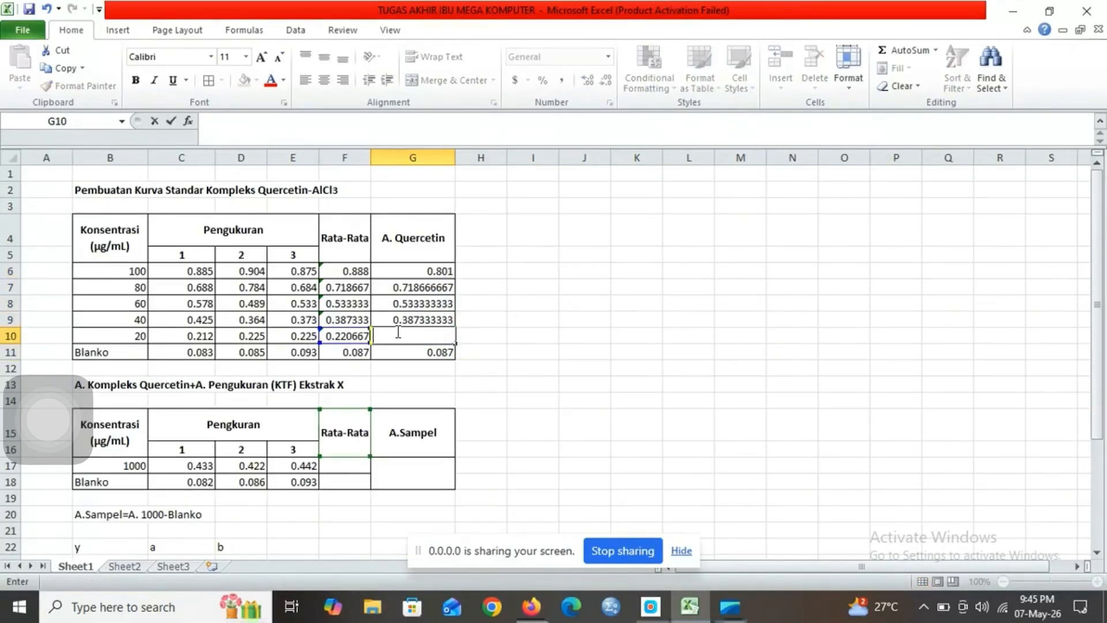
text(=)
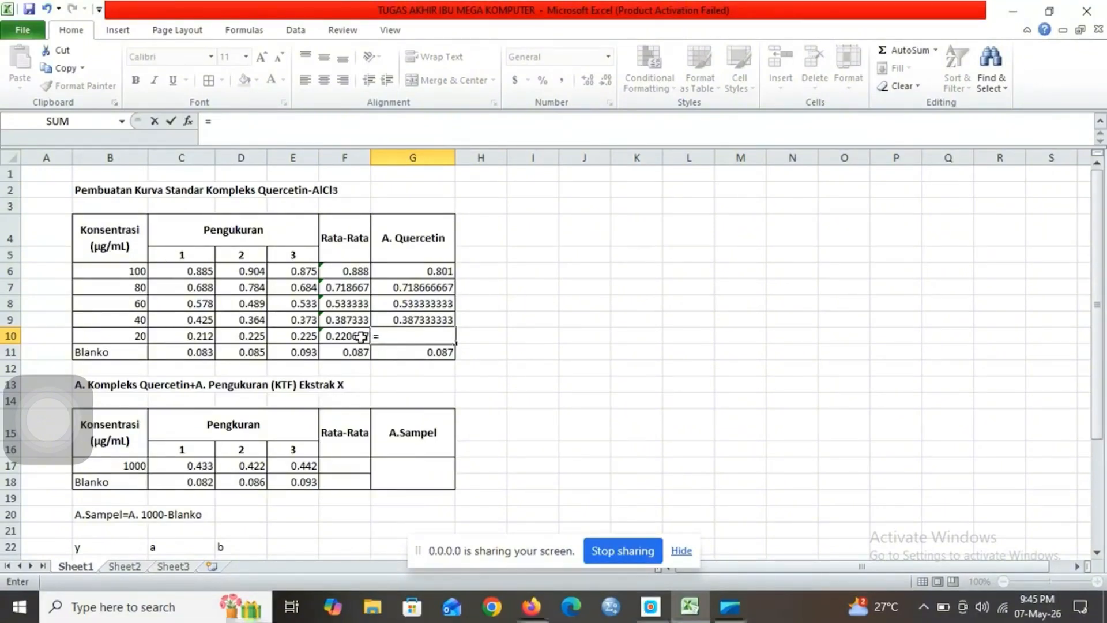
click(364, 336)
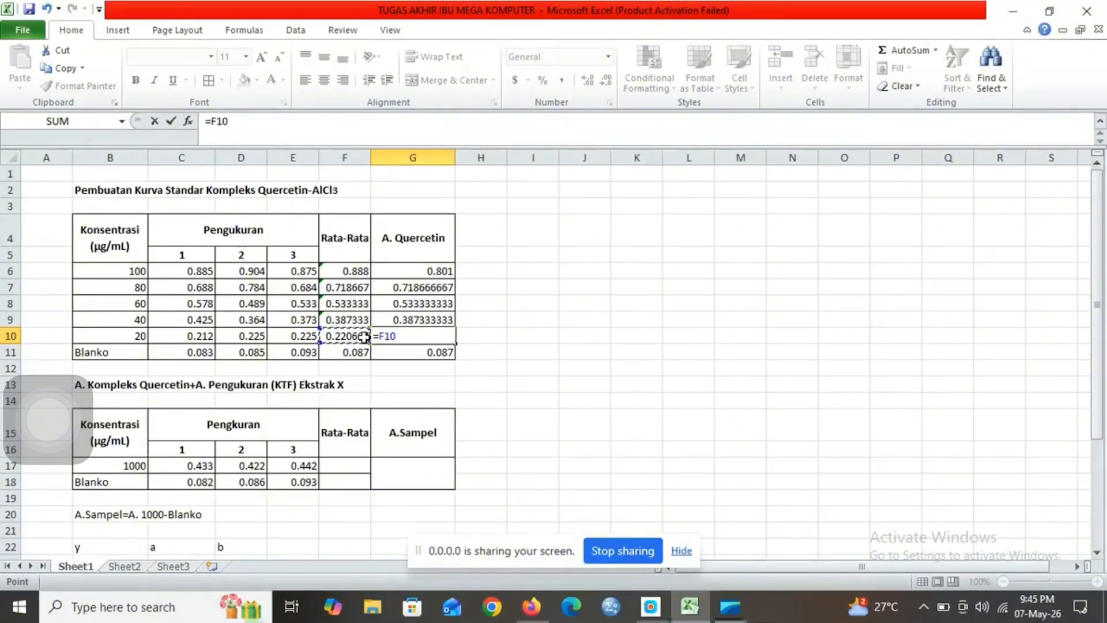
text(-)
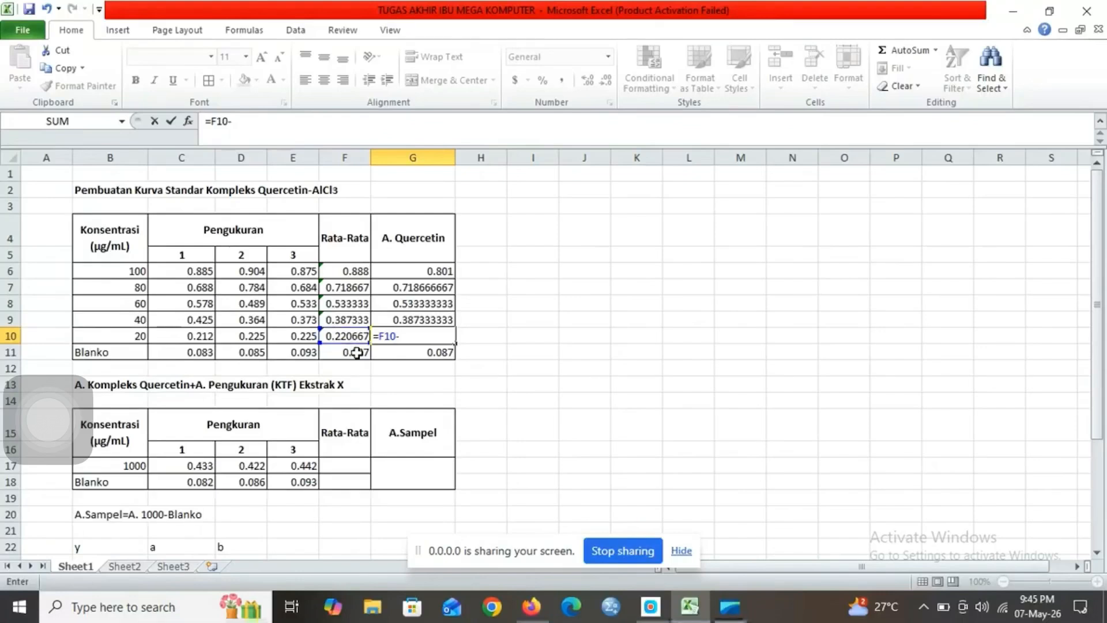
click(358, 352)
key(Return)
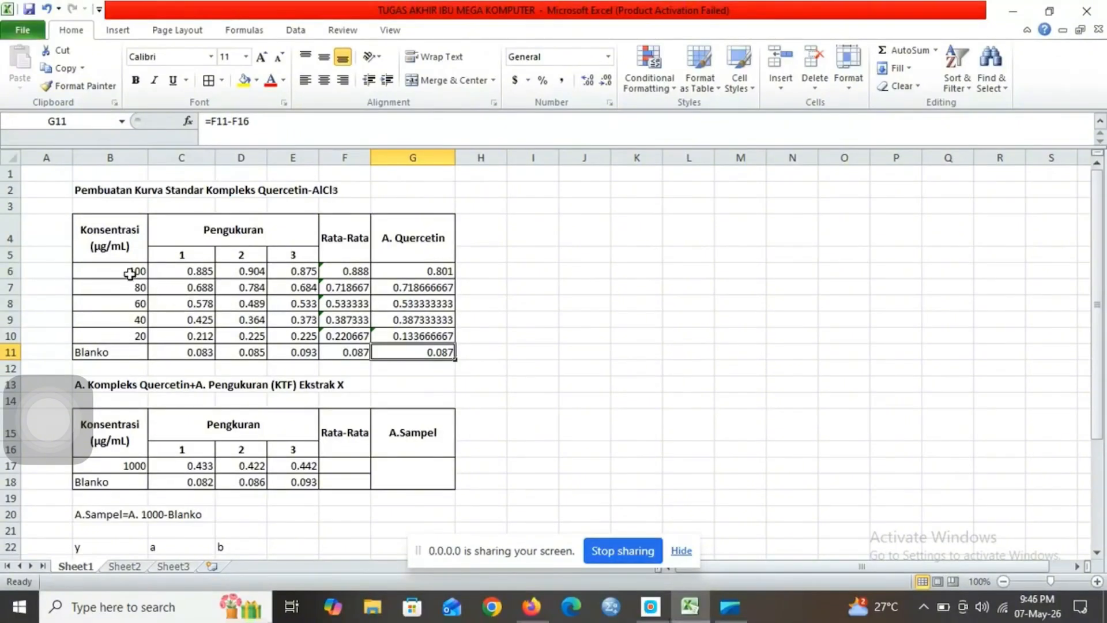
Step: Insert a markers-only scatter chart of the concentrations B6:B10 against the A. Quercetin values G6:G10
drag(137, 271, 130, 334)
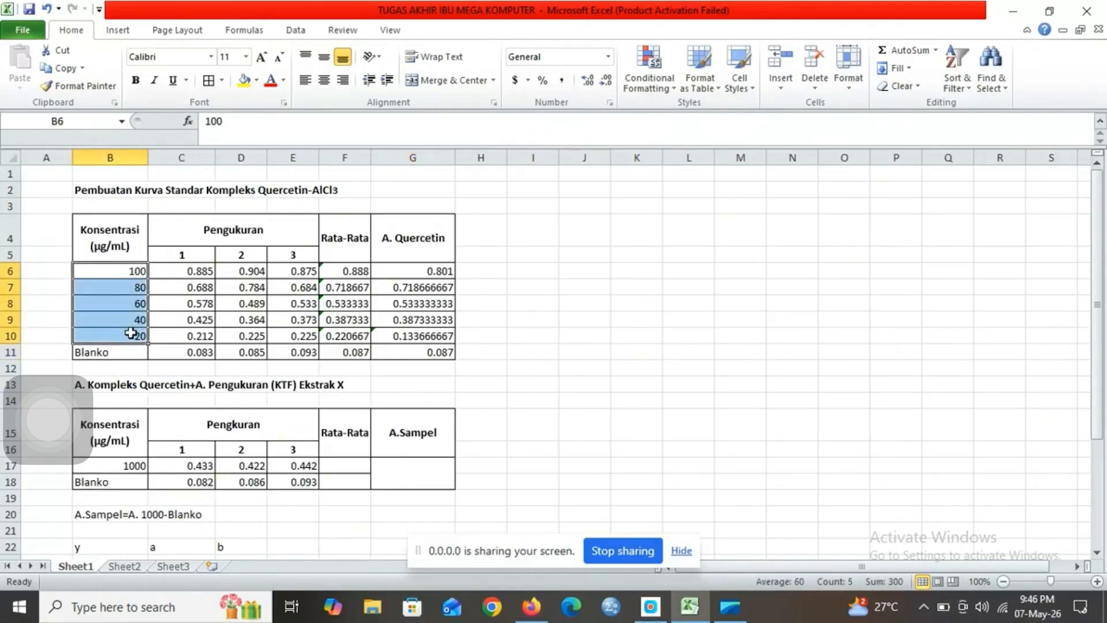
drag(425, 271, 422, 335)
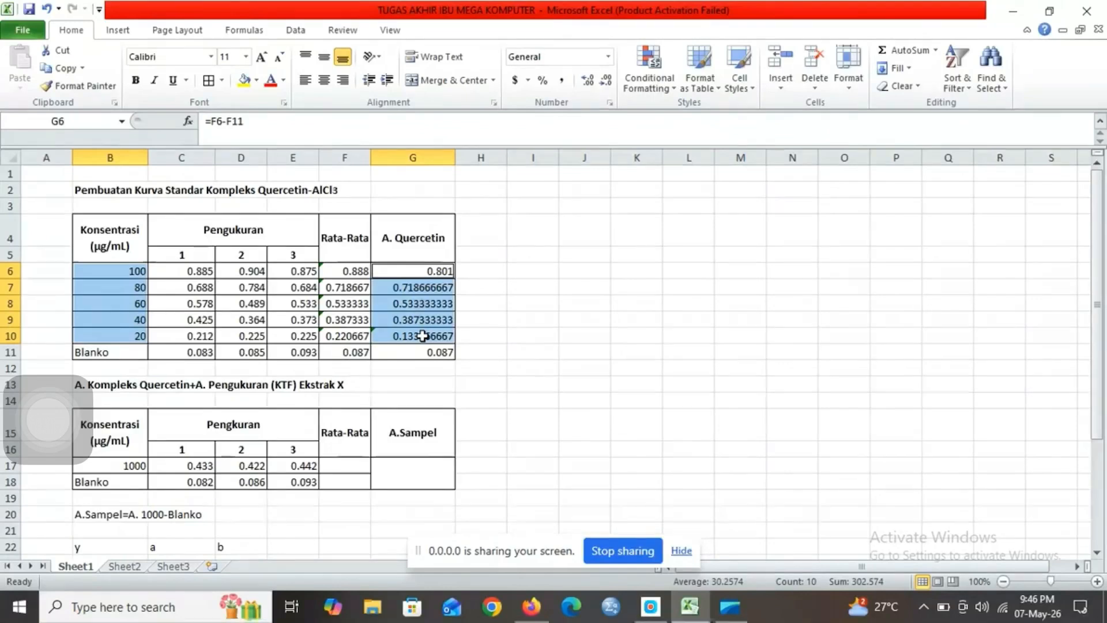
click(124, 32)
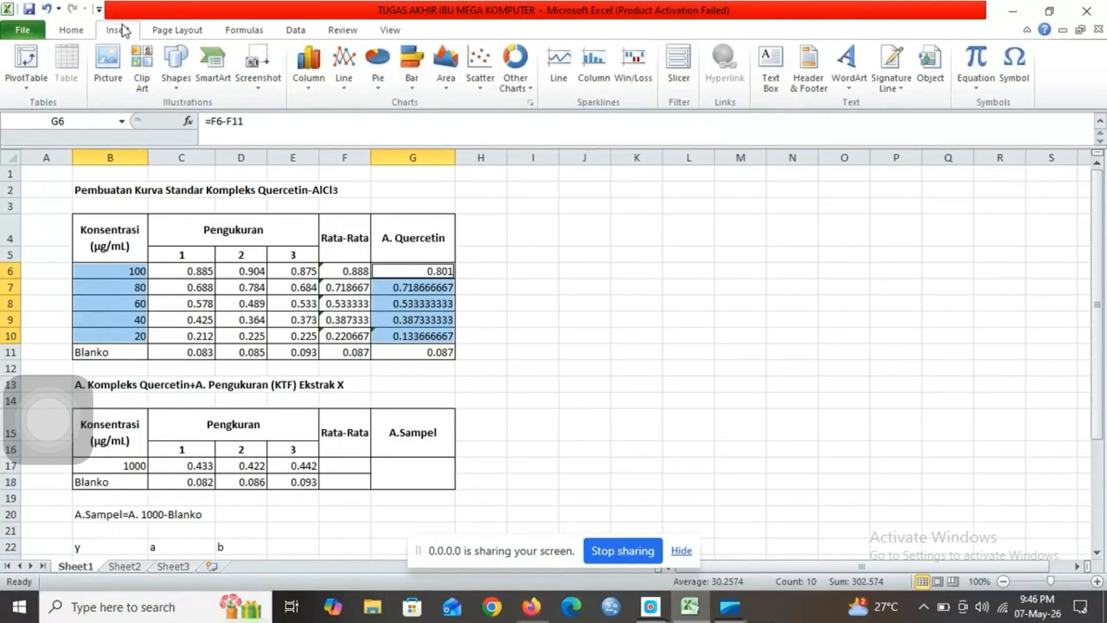
click(467, 56)
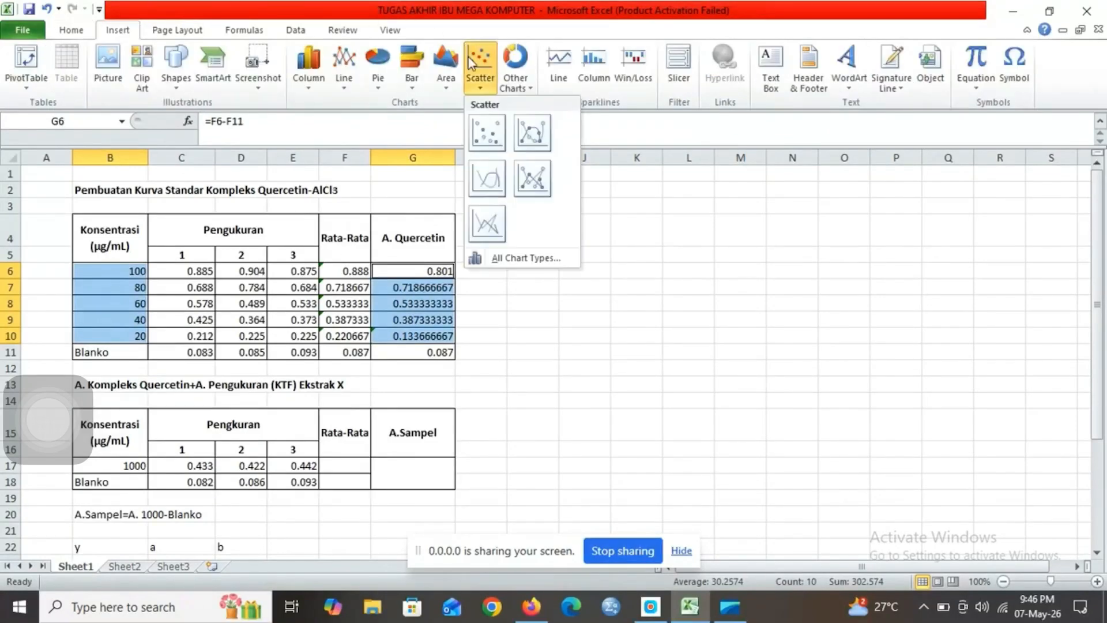
click(487, 132)
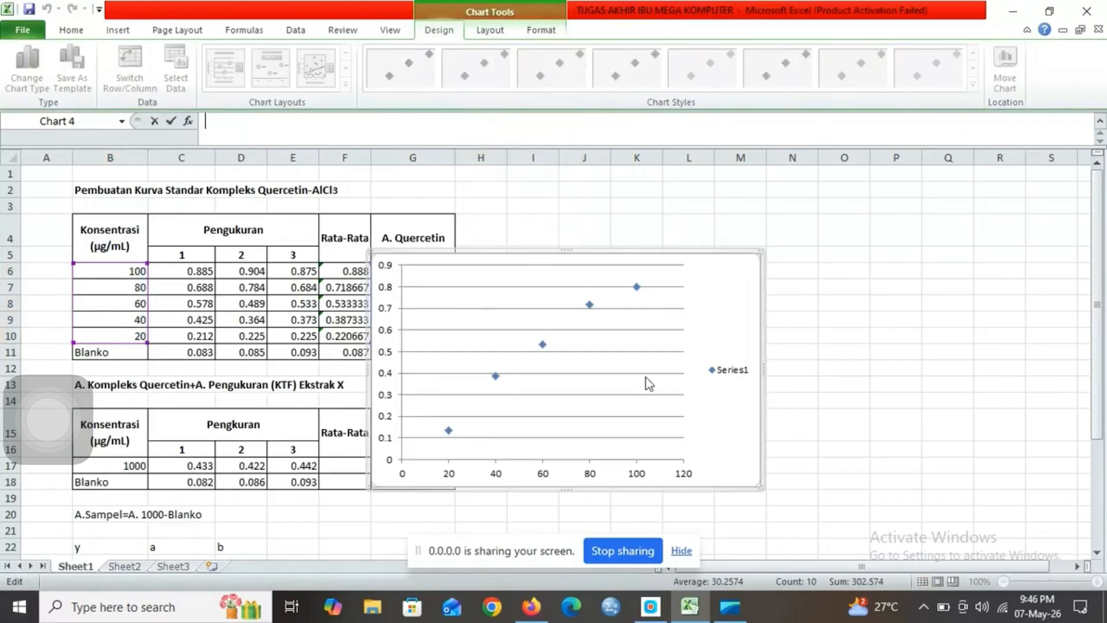
Step: Add a linear trendline to the scatter series, displaying its equation and R-squared value on the chart
click(494, 377)
right_click(495, 378)
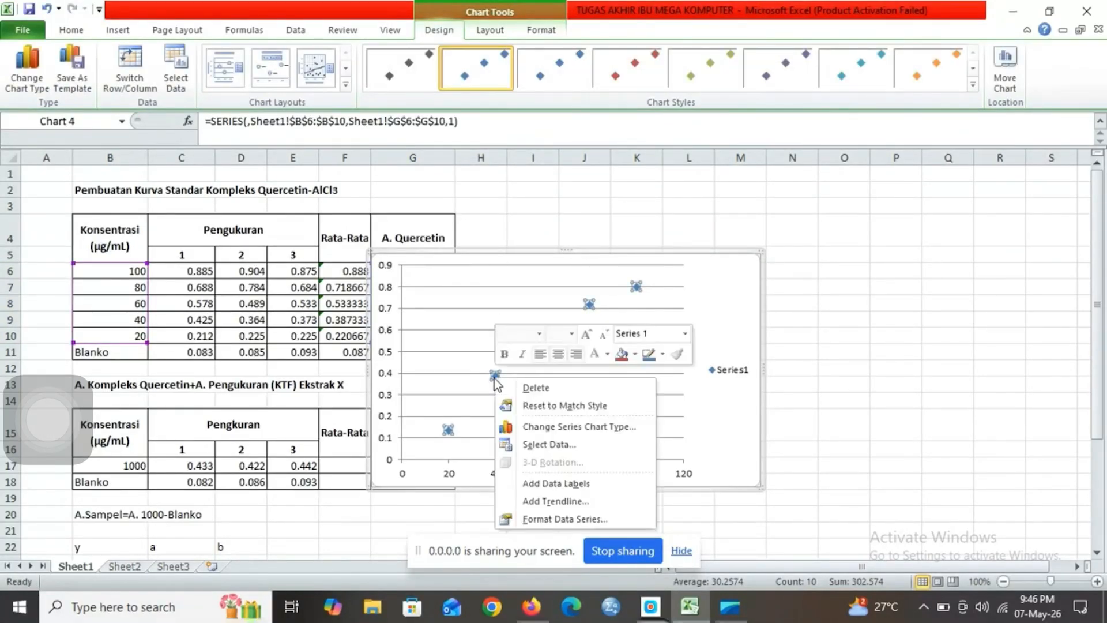
click(555, 501)
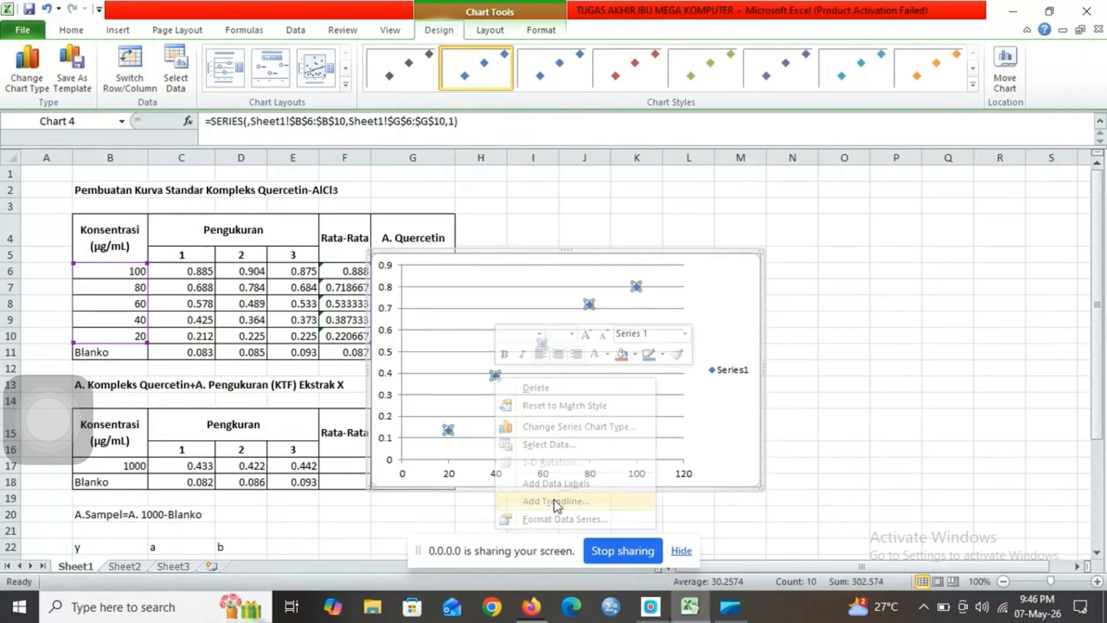
click(474, 483)
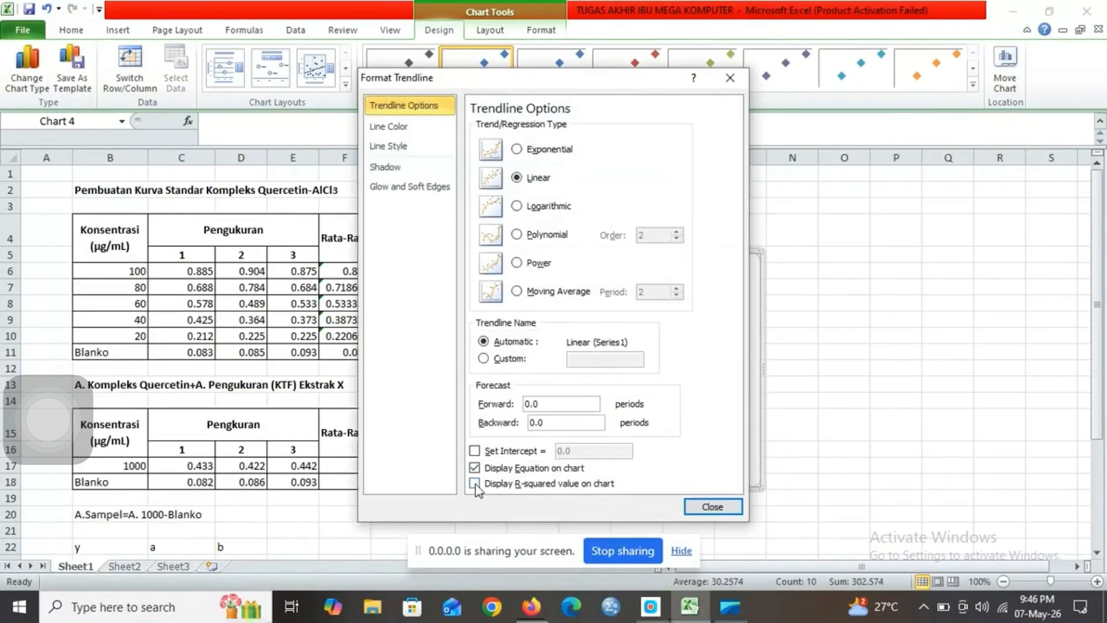
click(724, 506)
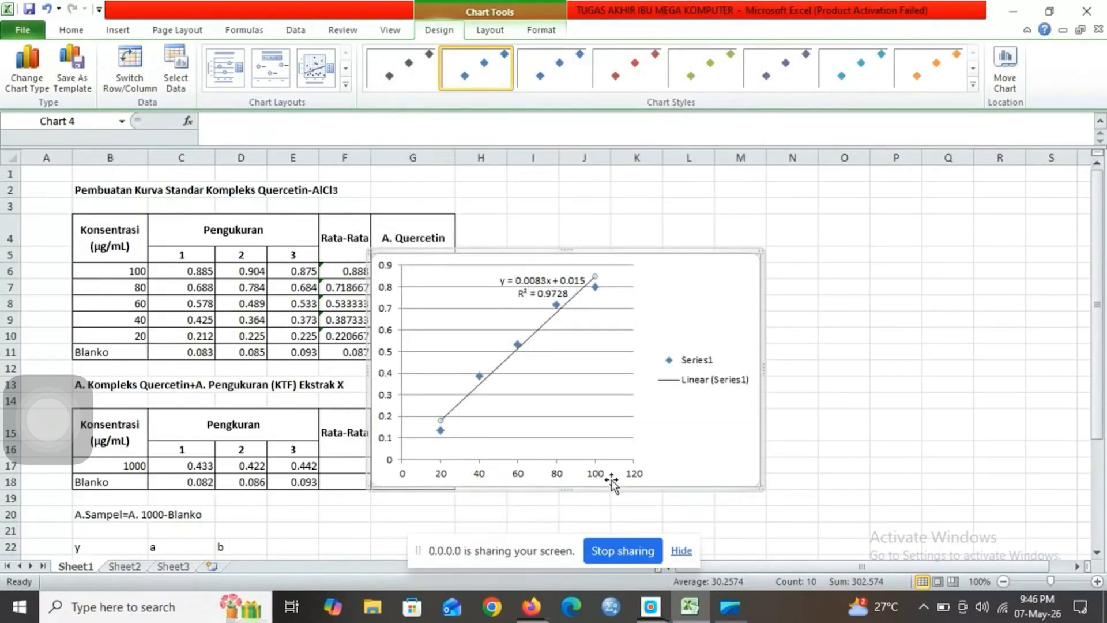
Step: Delete the horizontal gridlines and the legend from the scatter chart
click(597, 396)
key(Delete)
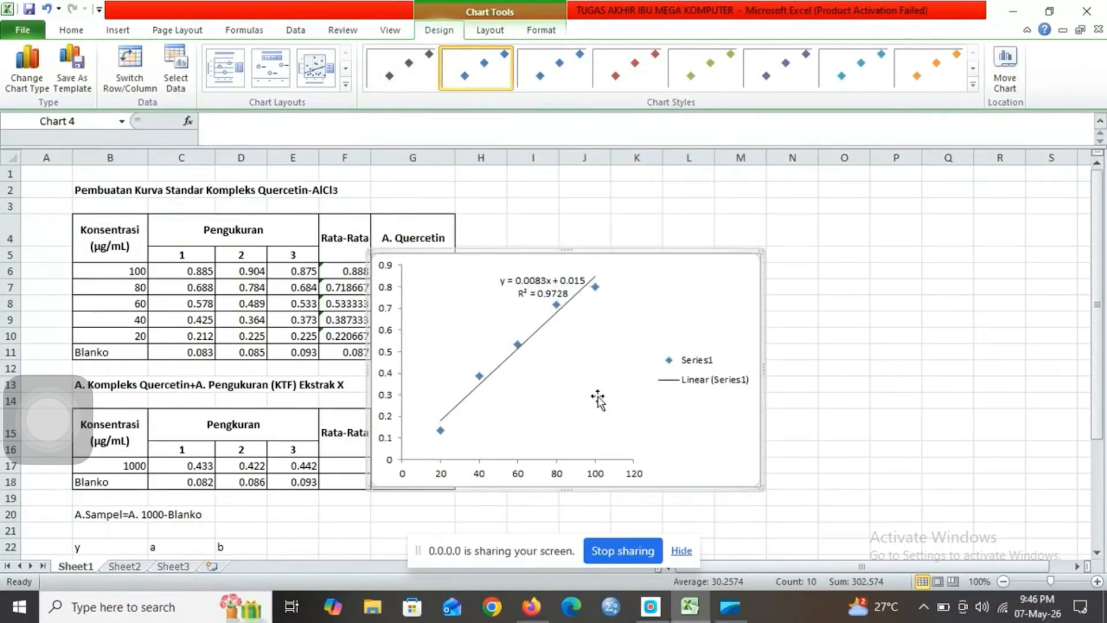
click(696, 367)
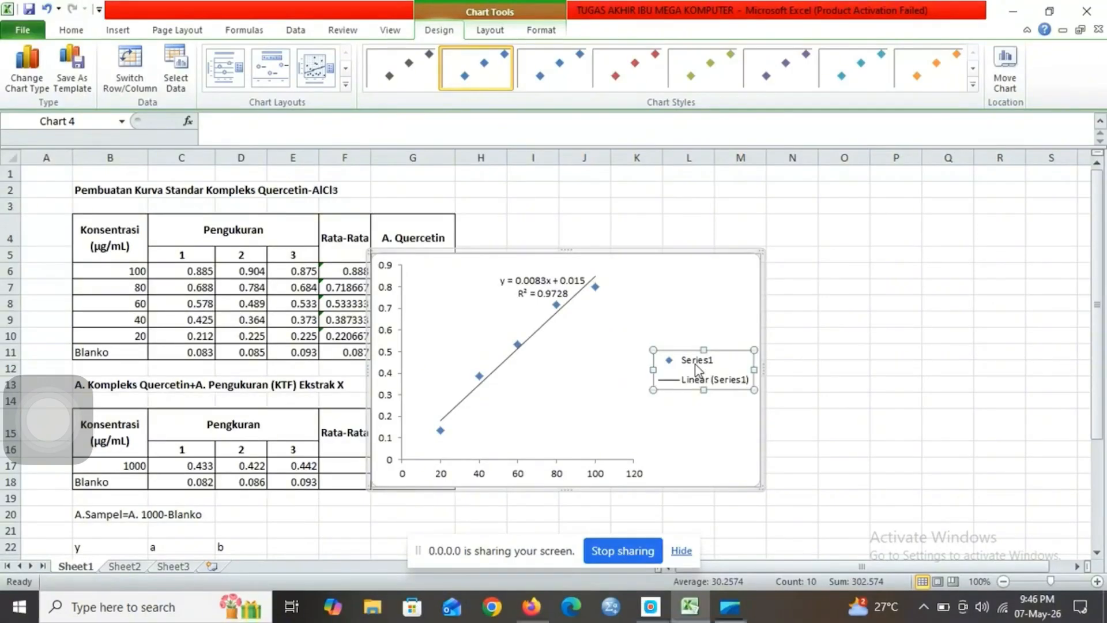
key(Delete)
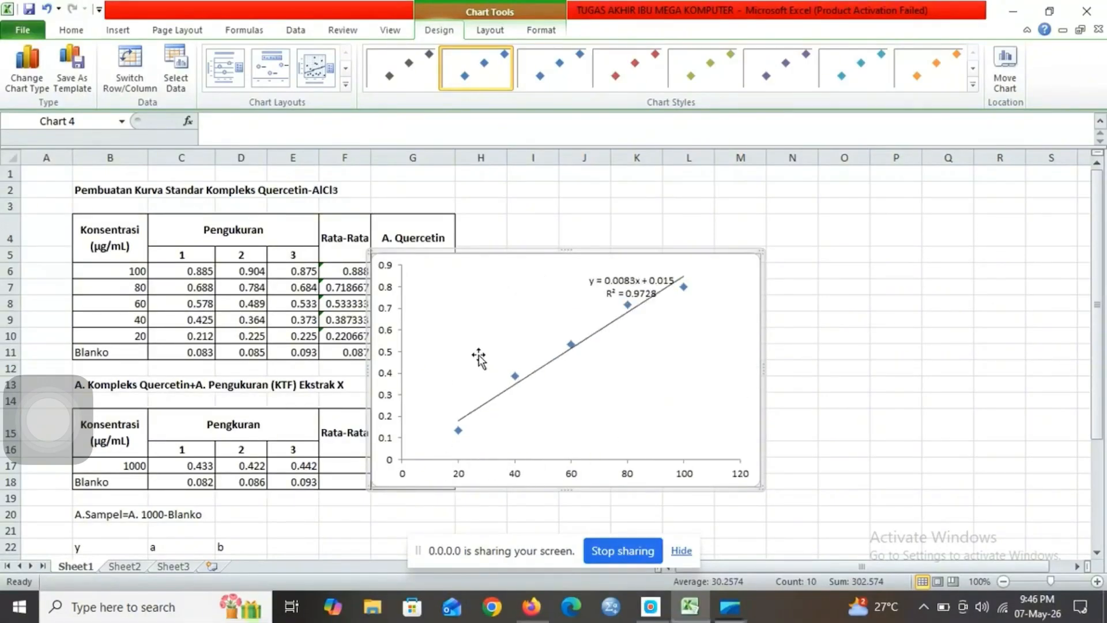
Step: Add a primary horizontal axis title below the axis of the scatter chart
click(486, 33)
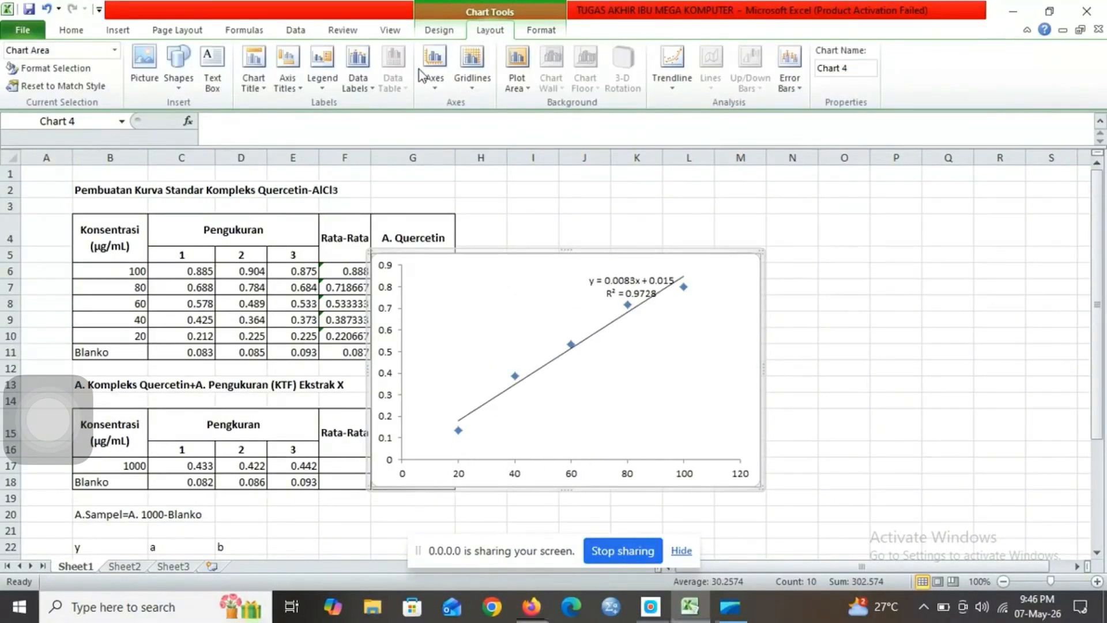
click(287, 69)
mouse_move(313, 108)
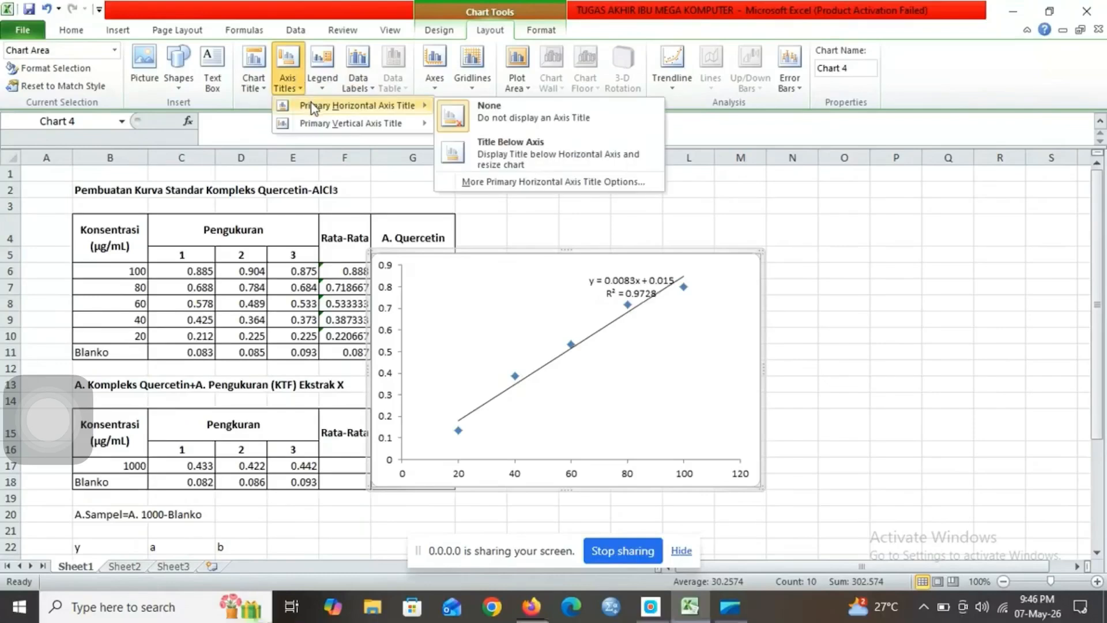
click(458, 149)
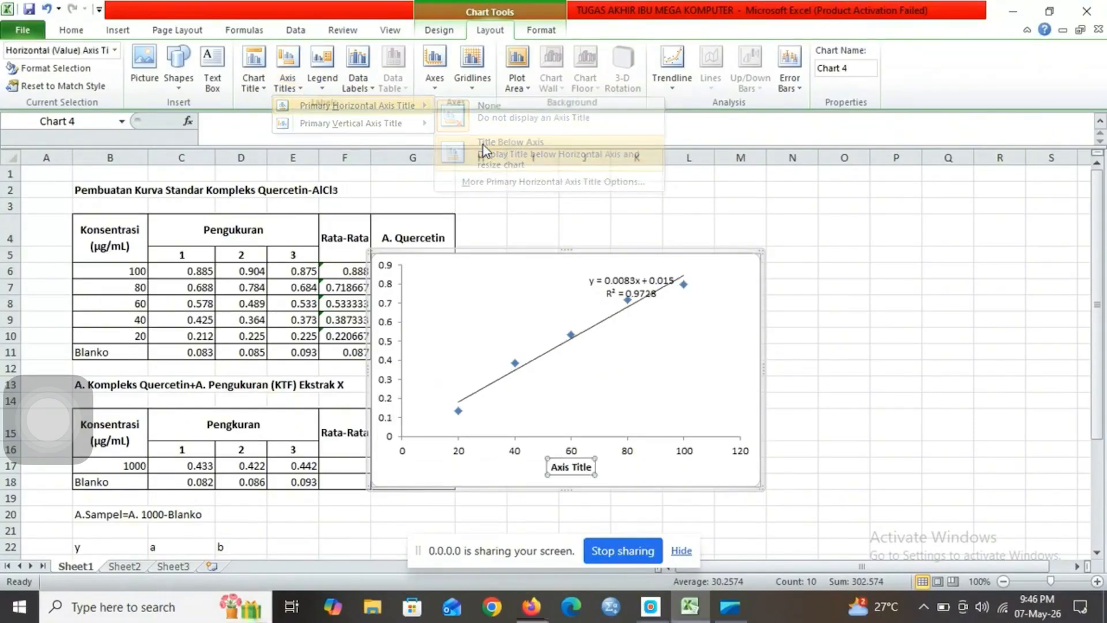
Step: Set the text of the chart's horizontal axis title to Konsentrasi
click(357, 129)
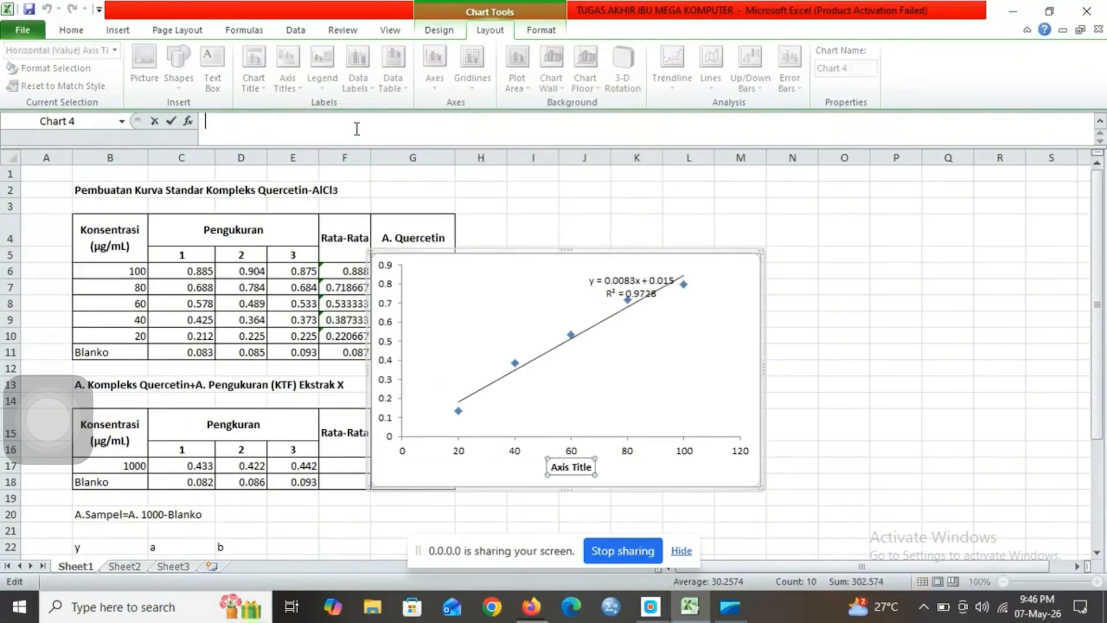
text(k)
text(Ko)
text(nsentrasi)
key(Return)
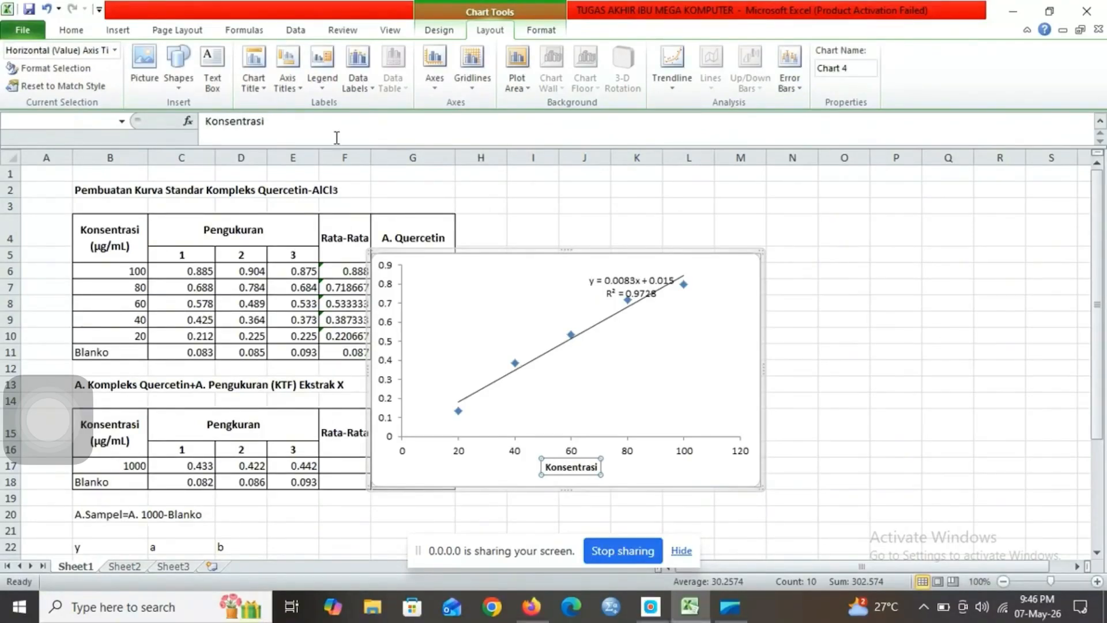
Step: Add a rotated vertical axis title reading Absorbansi, and move the chart beside the tables to columns I through P
click(291, 83)
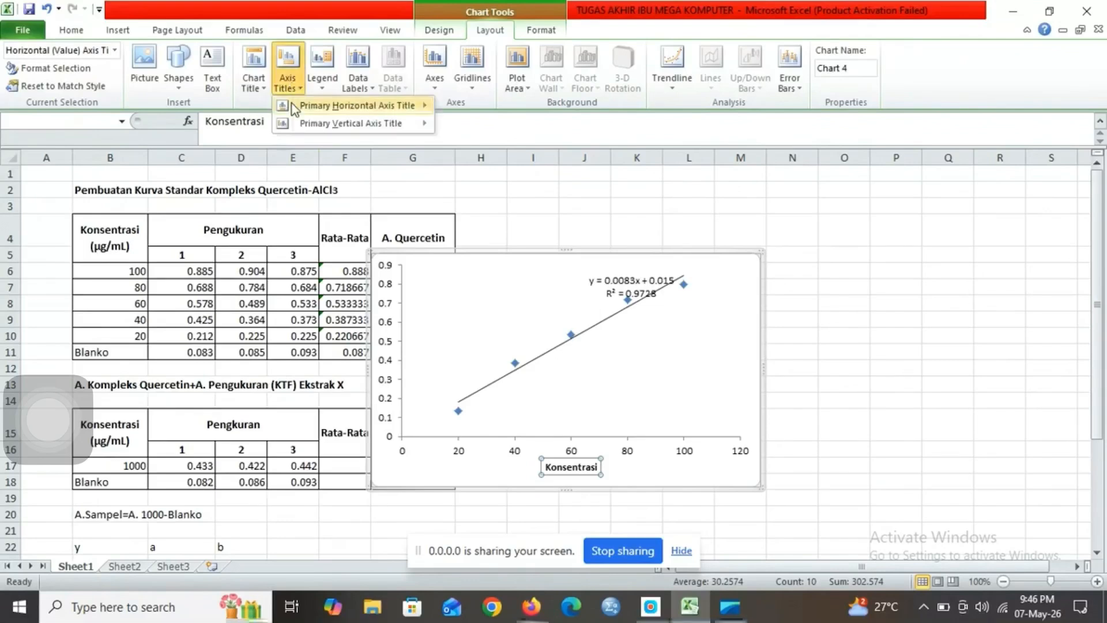
mouse_move(292, 128)
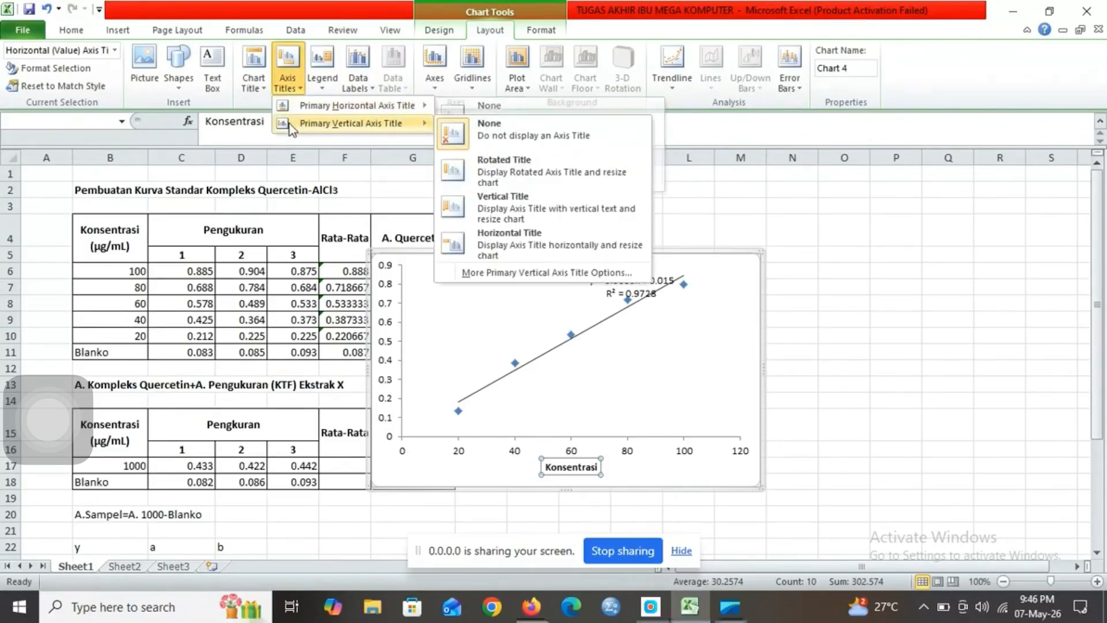
click(513, 170)
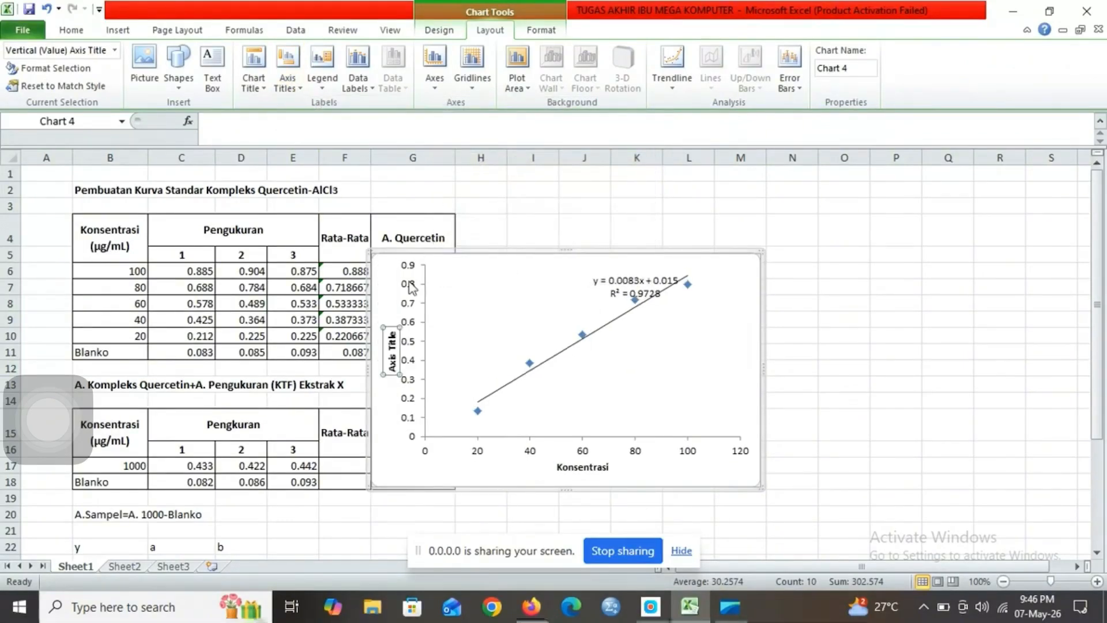
click(346, 121)
text(Absorbansi)
key(Return)
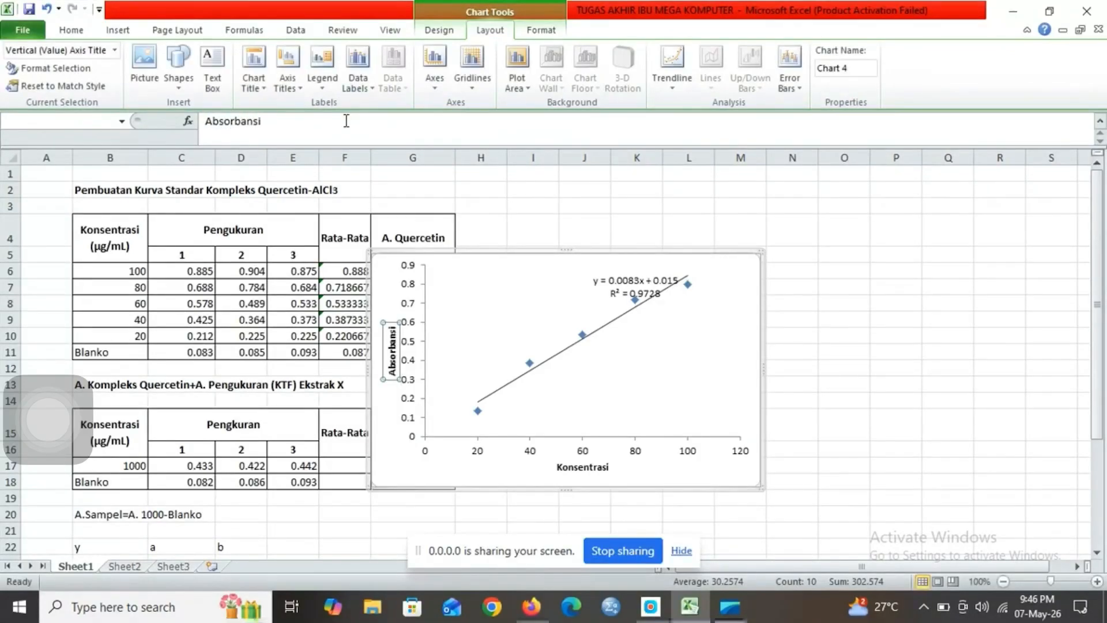
click(497, 275)
drag(605, 271, 720, 219)
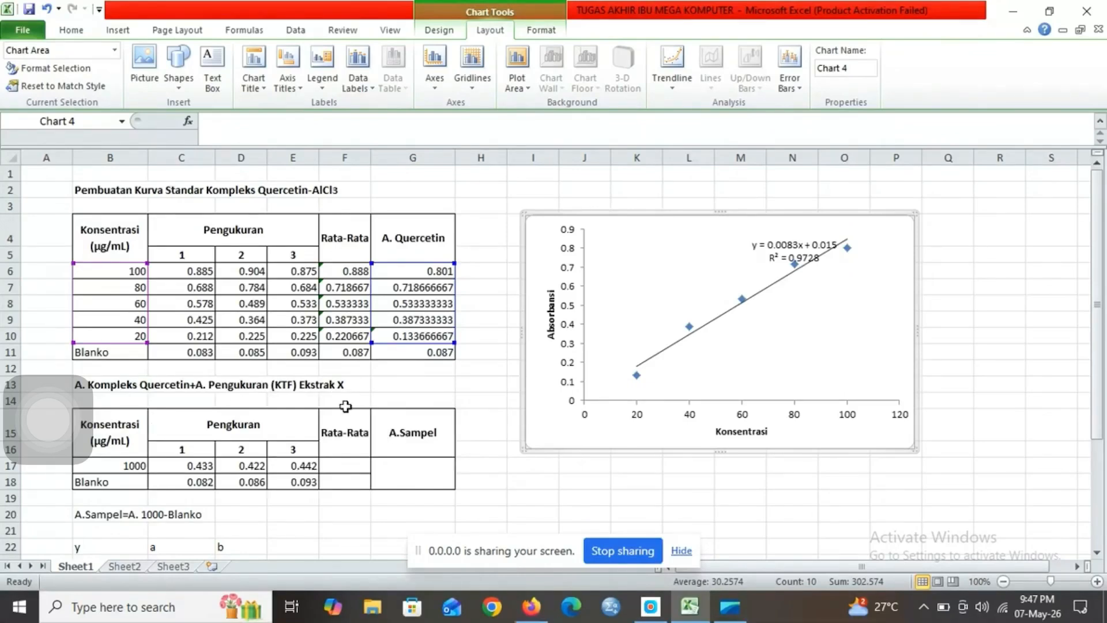
Step: Calculate the sample's Rata-Rata in F17 with =AVERAGE(C17:E17) and fill the formula down to the Blanko row F18
click(357, 467)
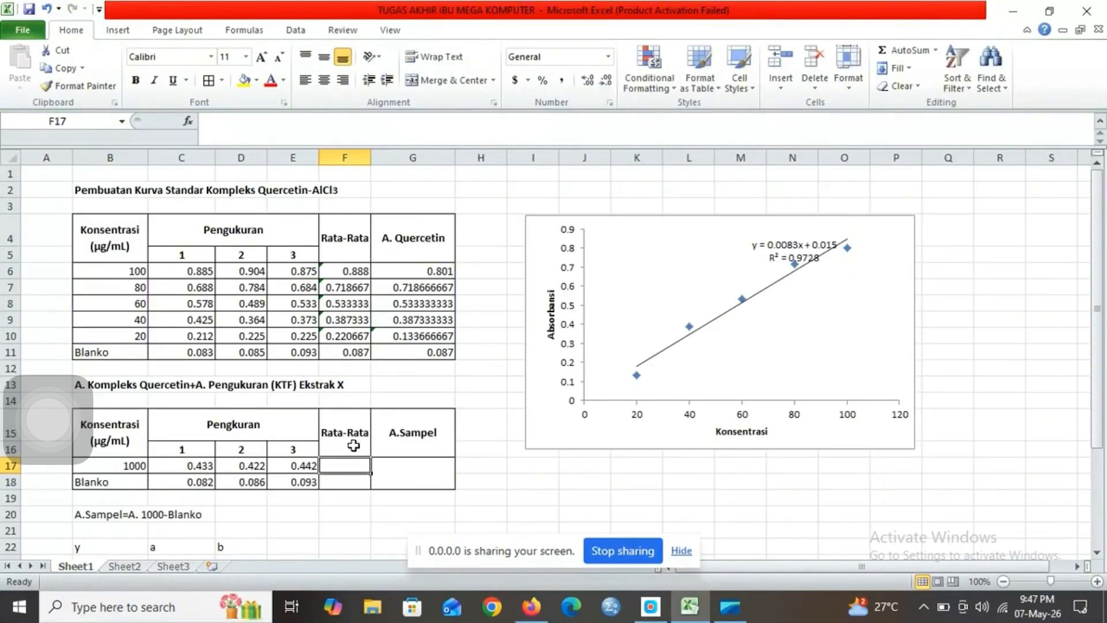
text(=avera)
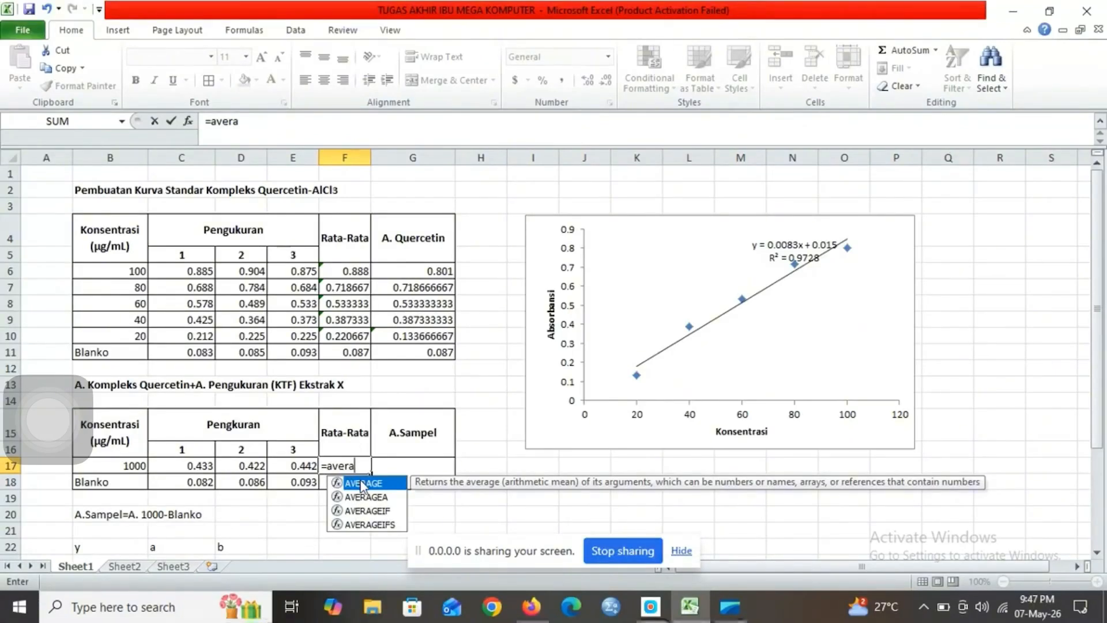
double_click(362, 484)
click(346, 482)
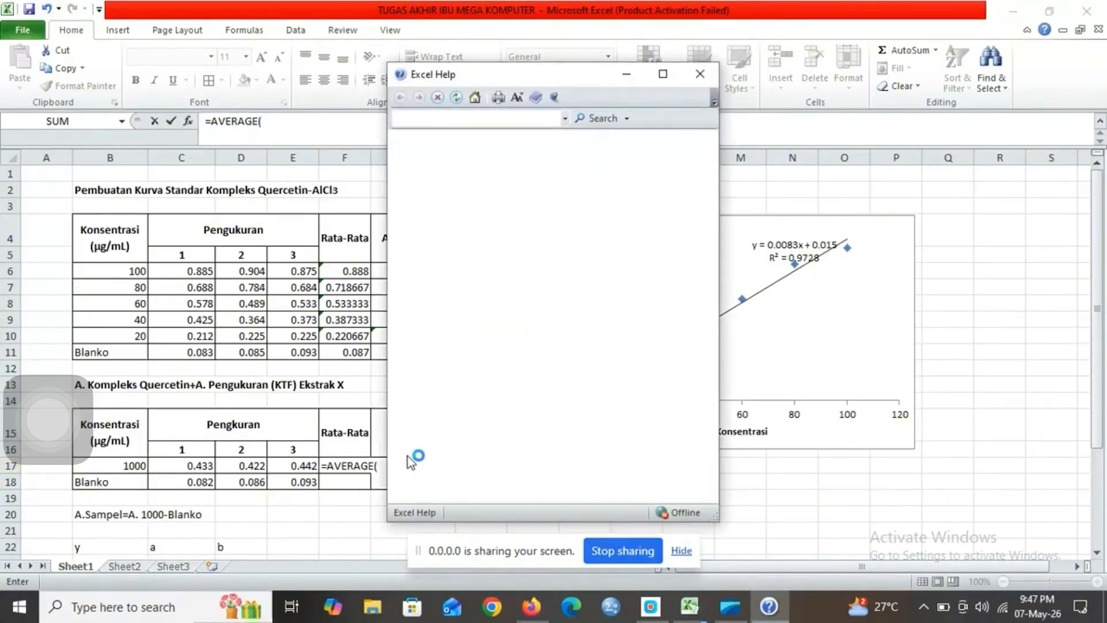
click(702, 74)
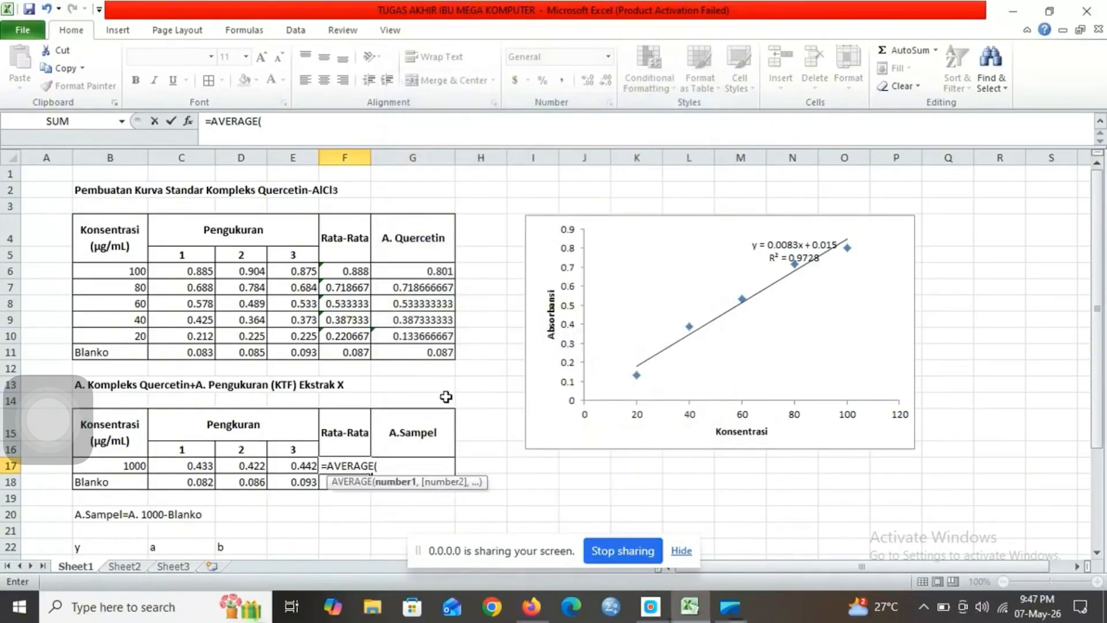
drag(198, 465, 288, 461)
key(Return)
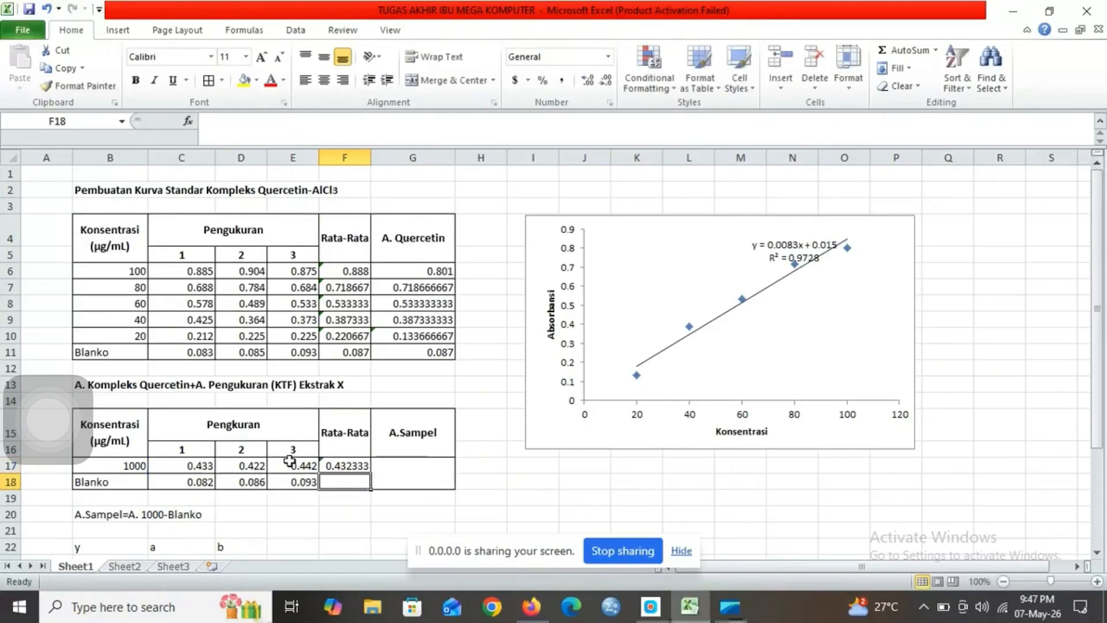
click(342, 465)
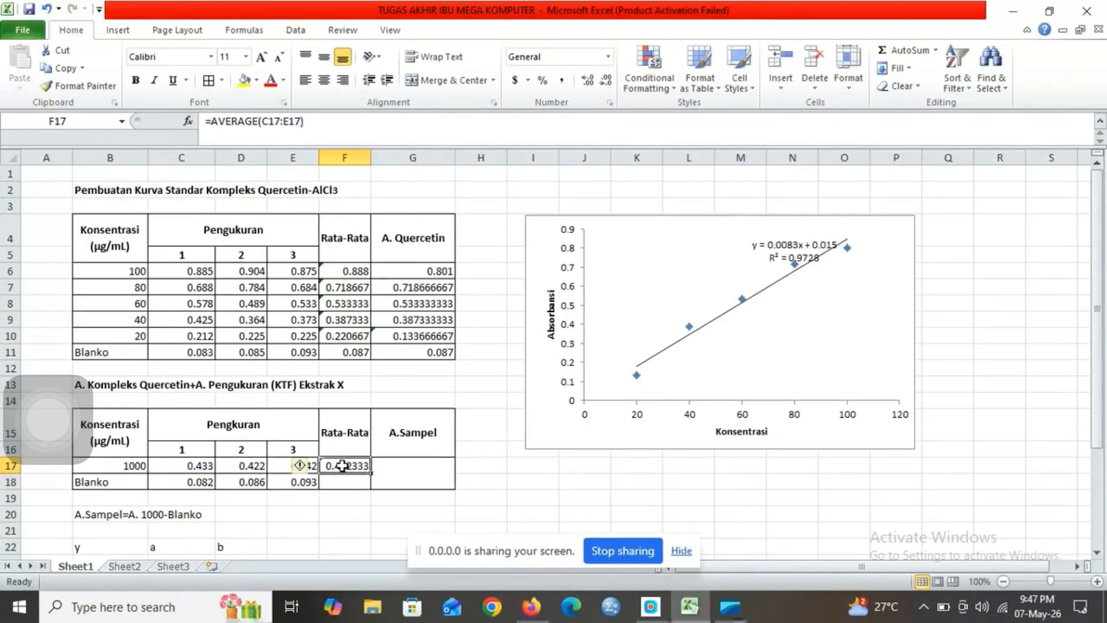
drag(370, 473, 370, 485)
Step: Calculate the blank-corrected A.Sampel value in the merged cell G17 with =F17-F18
click(416, 471)
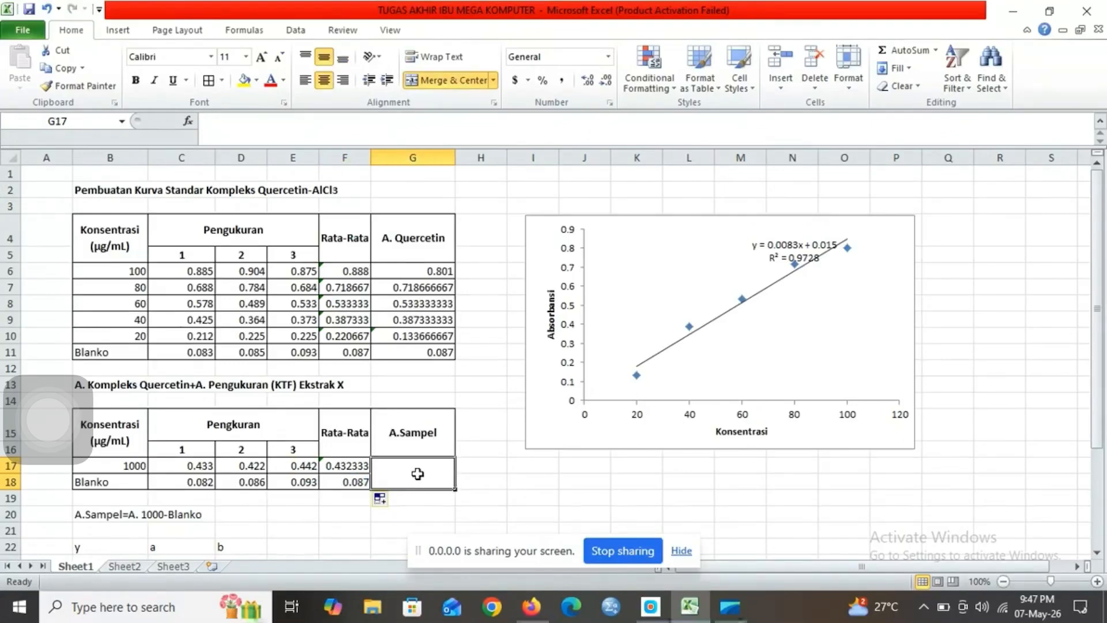
text(=)
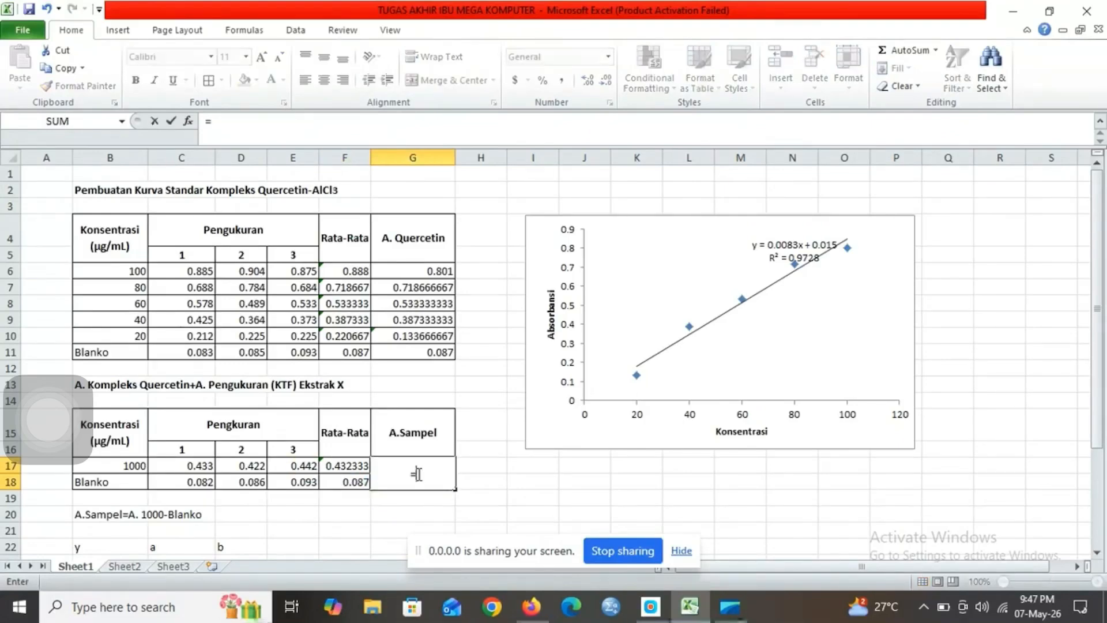
click(350, 466)
text(-)
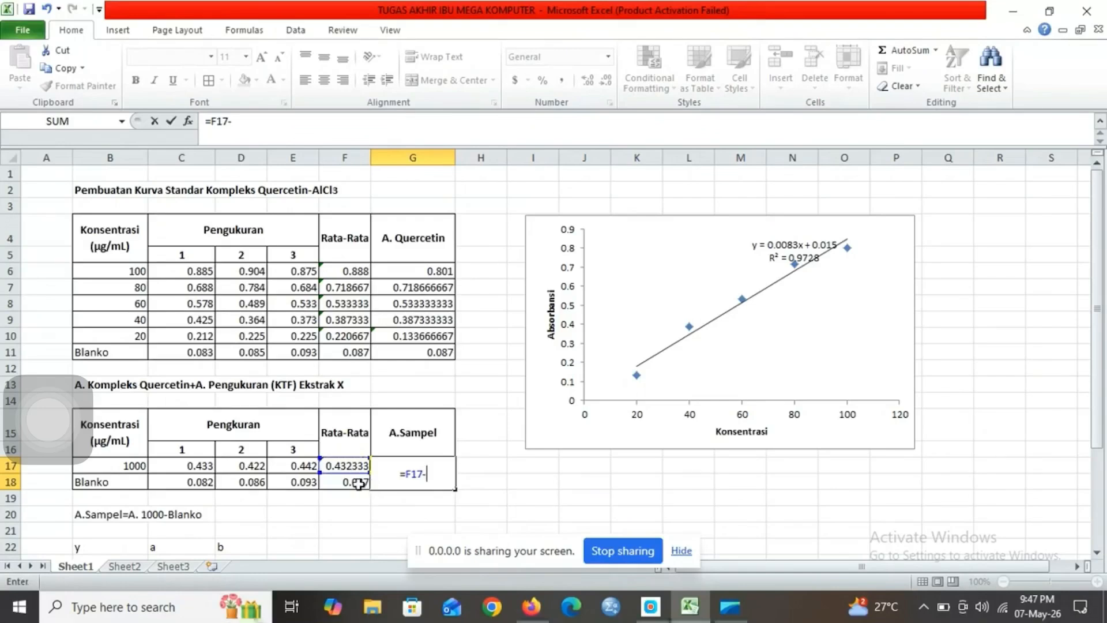
click(358, 483)
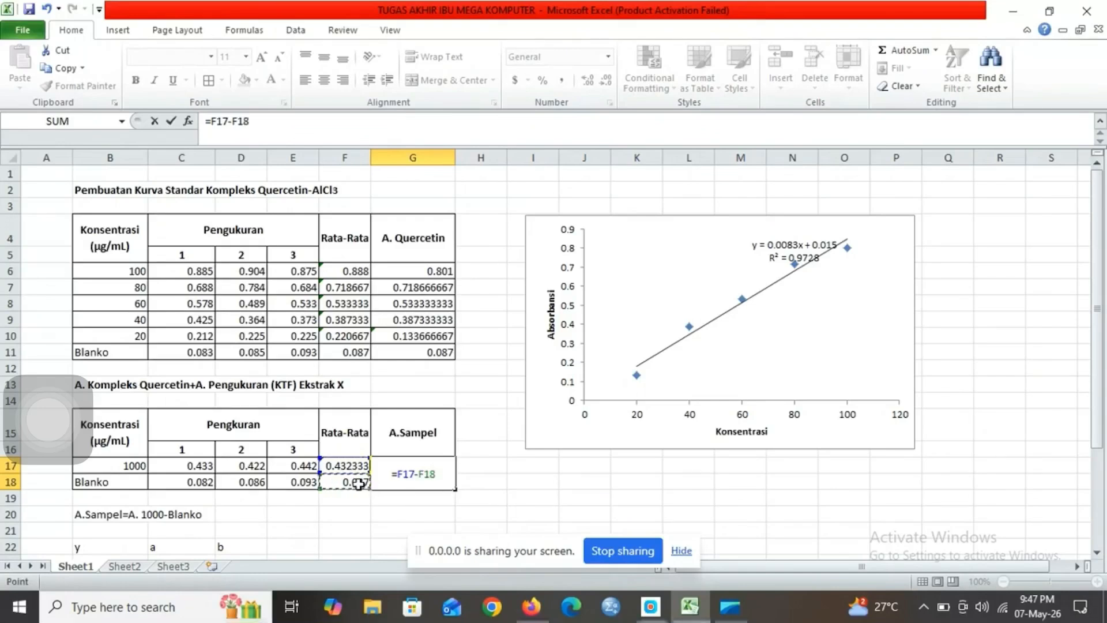
key(Return)
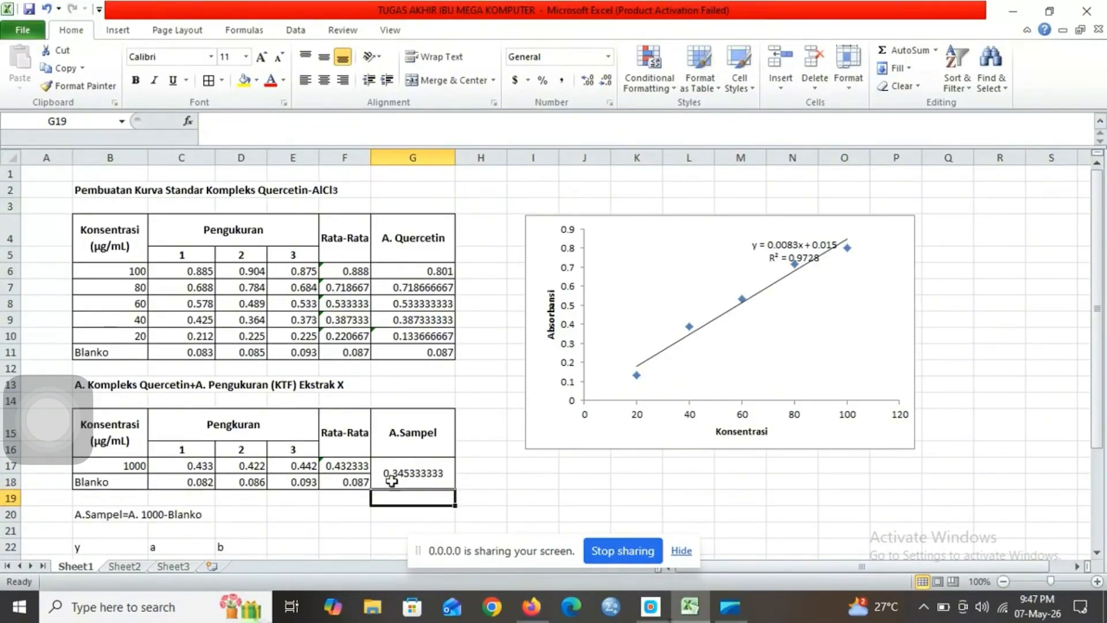
Step: Enter the A.Sampel absorbance 0.345333333 under the y label in B23
click(312, 539)
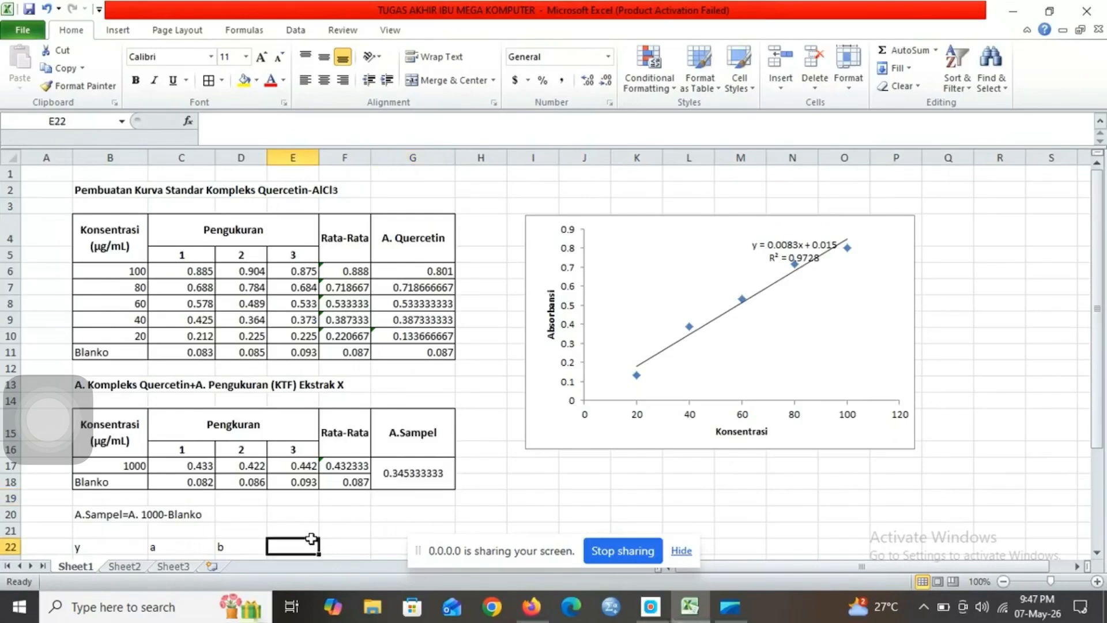
key(Down)
key(Down)
key(Down)
key(Down)
key(Down)
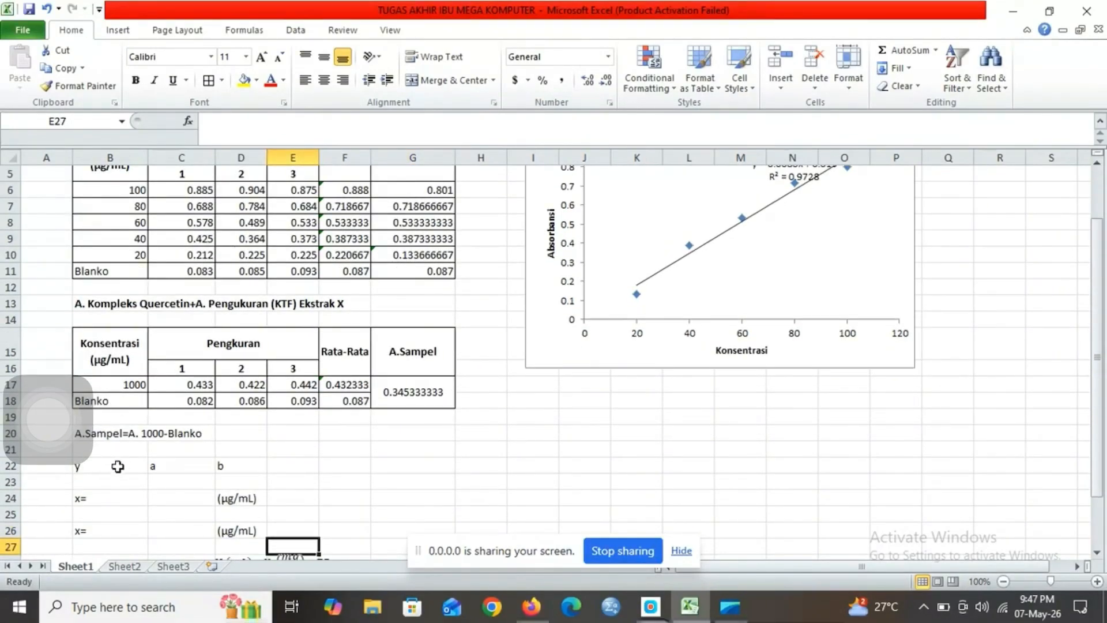
click(113, 480)
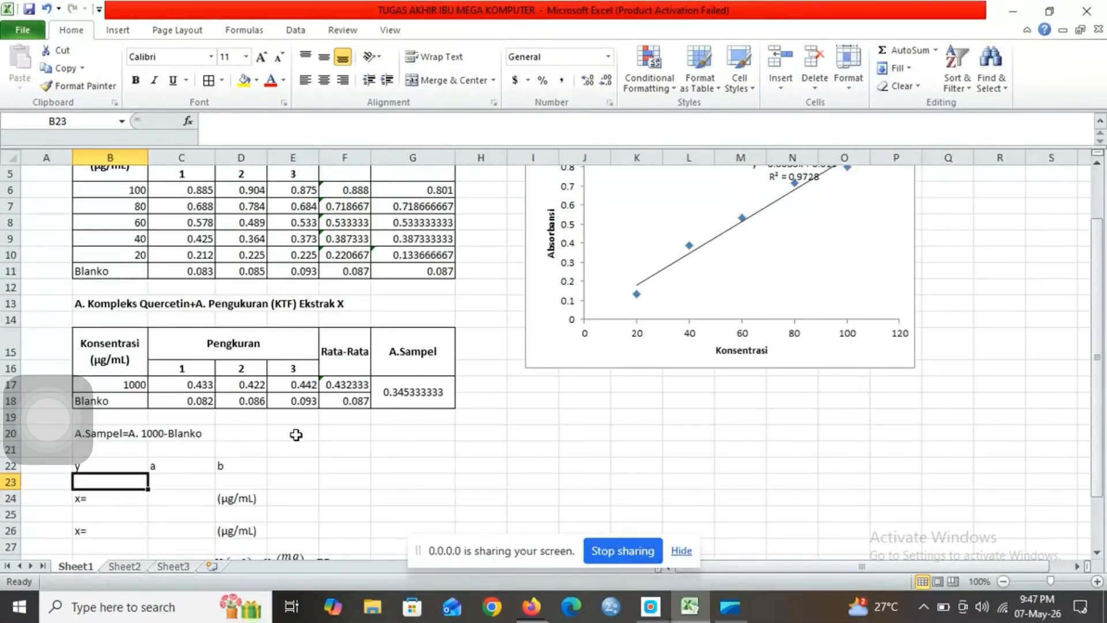
text(0.345)
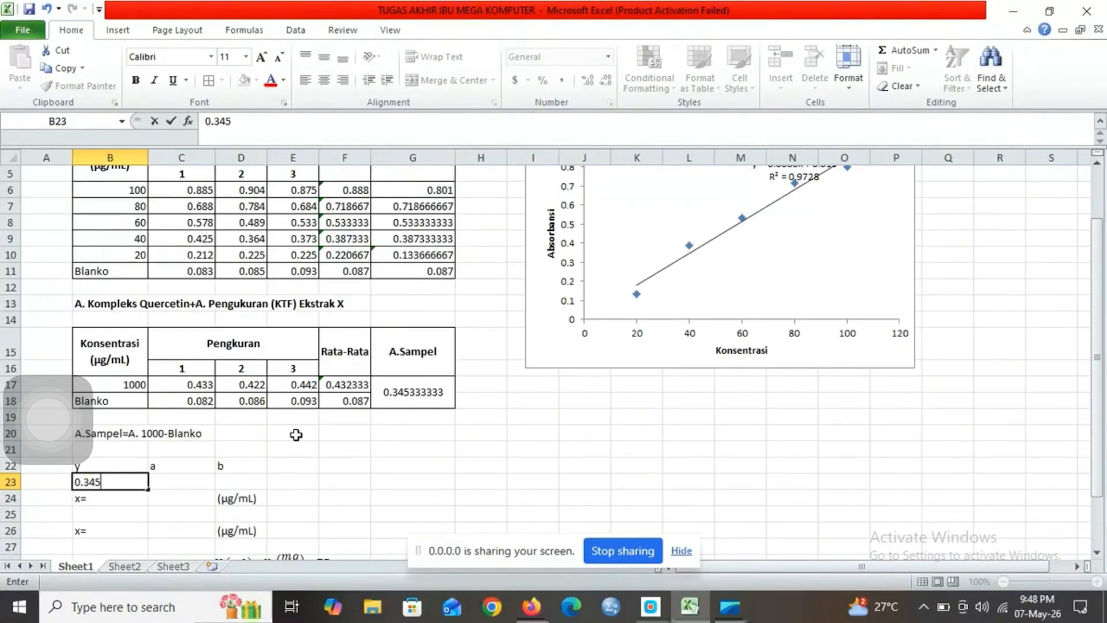
text(333333)
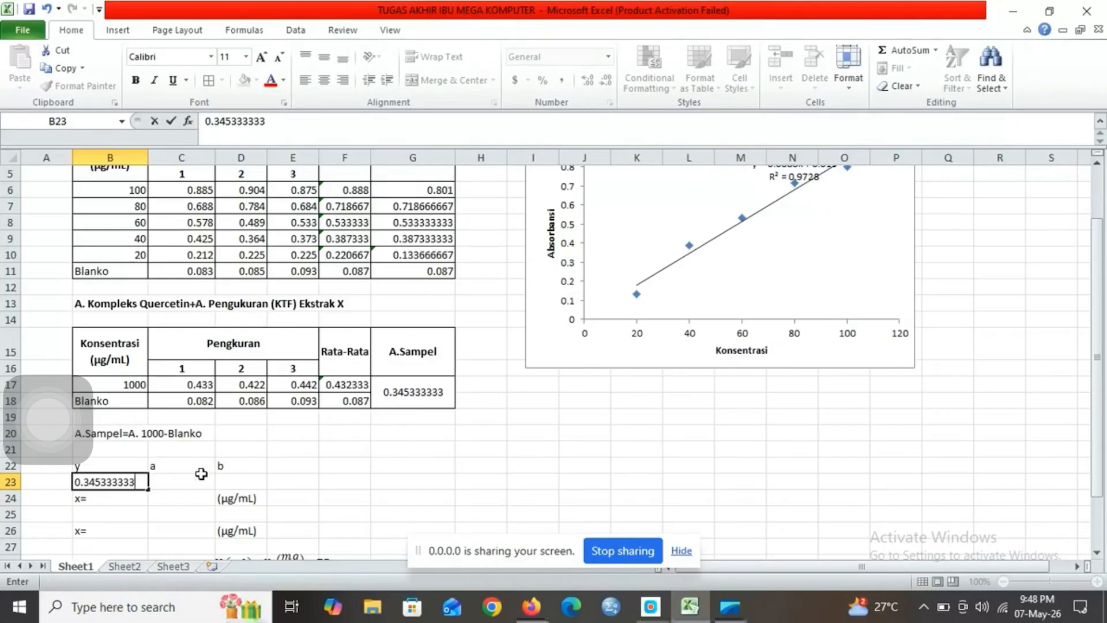
click(201, 473)
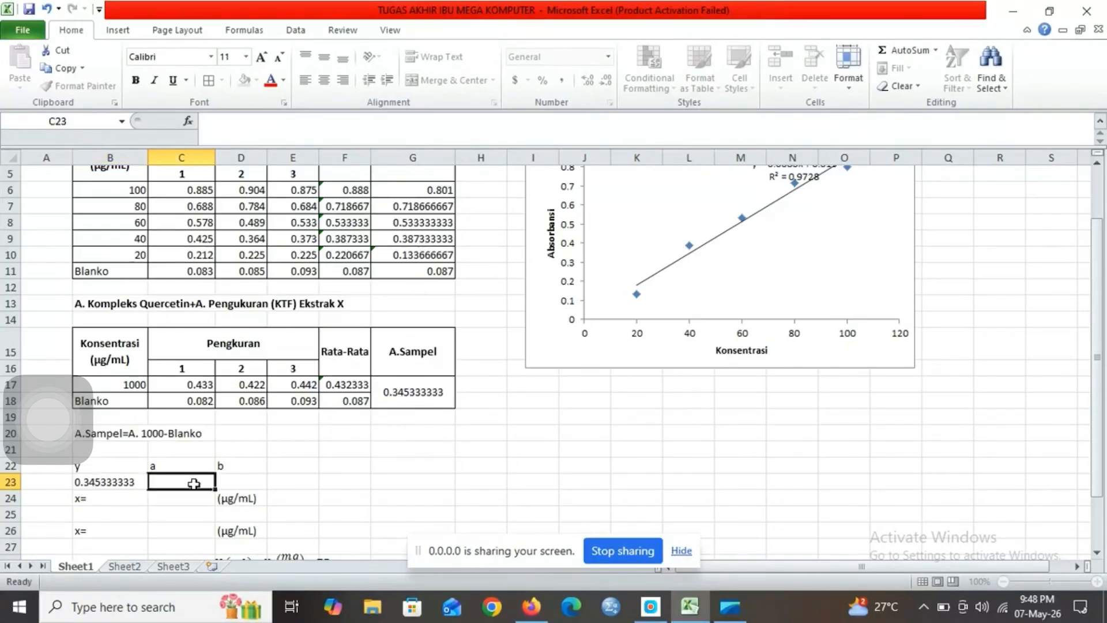
Step: Enter the trendline coefficients in row 23: 0.0083 under a in C23 and 0.015 under b in D23
click(497, 318)
key(Up)
key(Up)
key(Up)
key(Up)
key(Up)
key(Up)
key(Up)
key(Up)
key(Up)
key(Up)
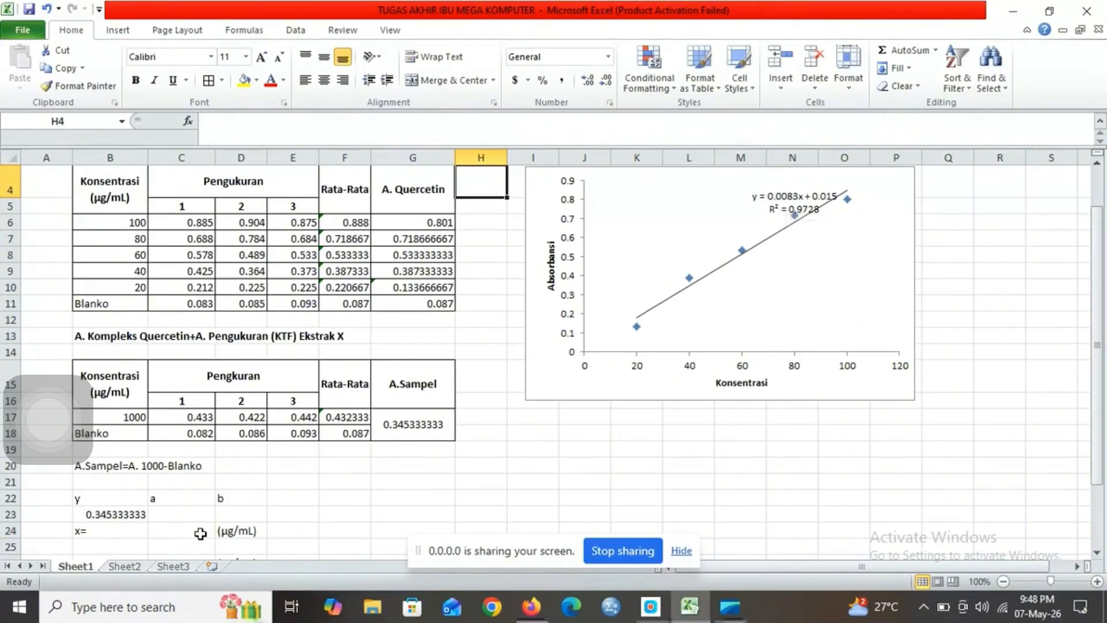
click(182, 515)
text(0.0083)
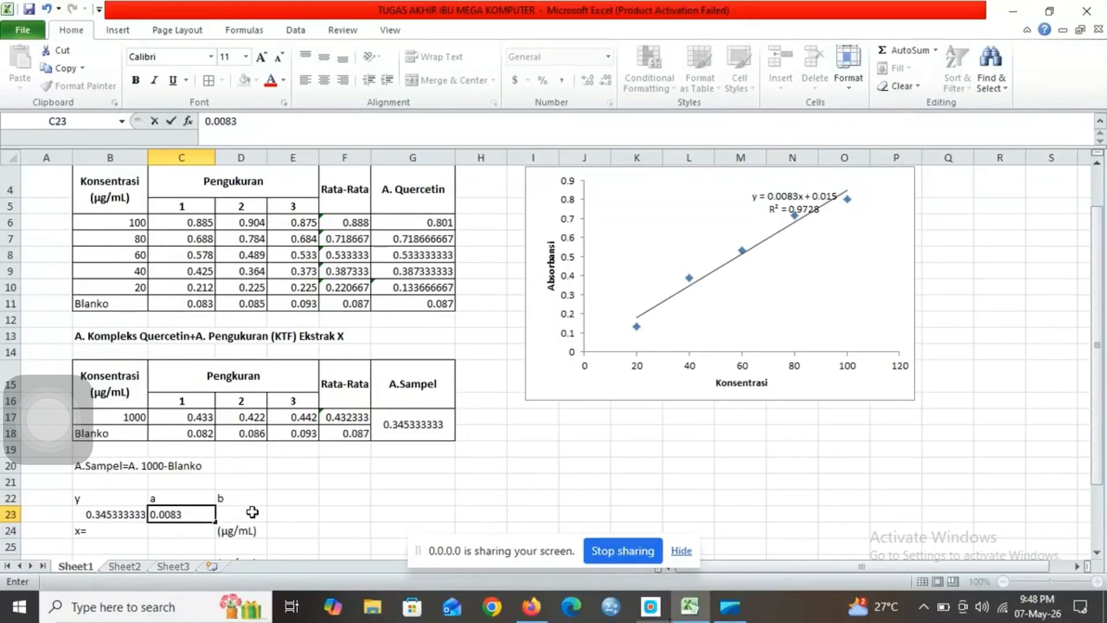
key(Tab)
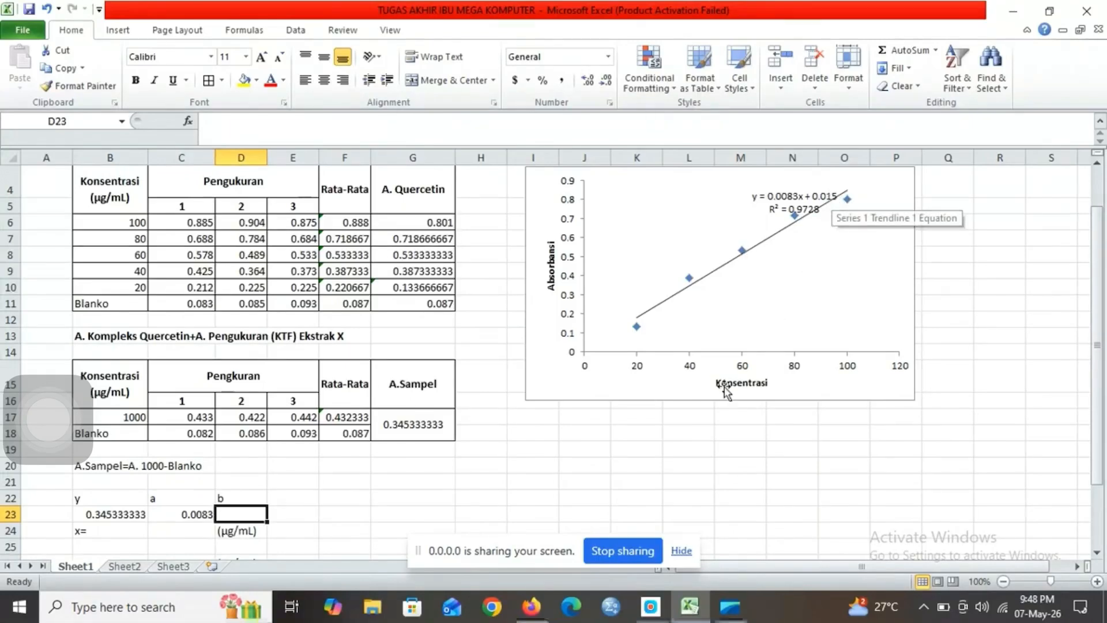
text(0.015)
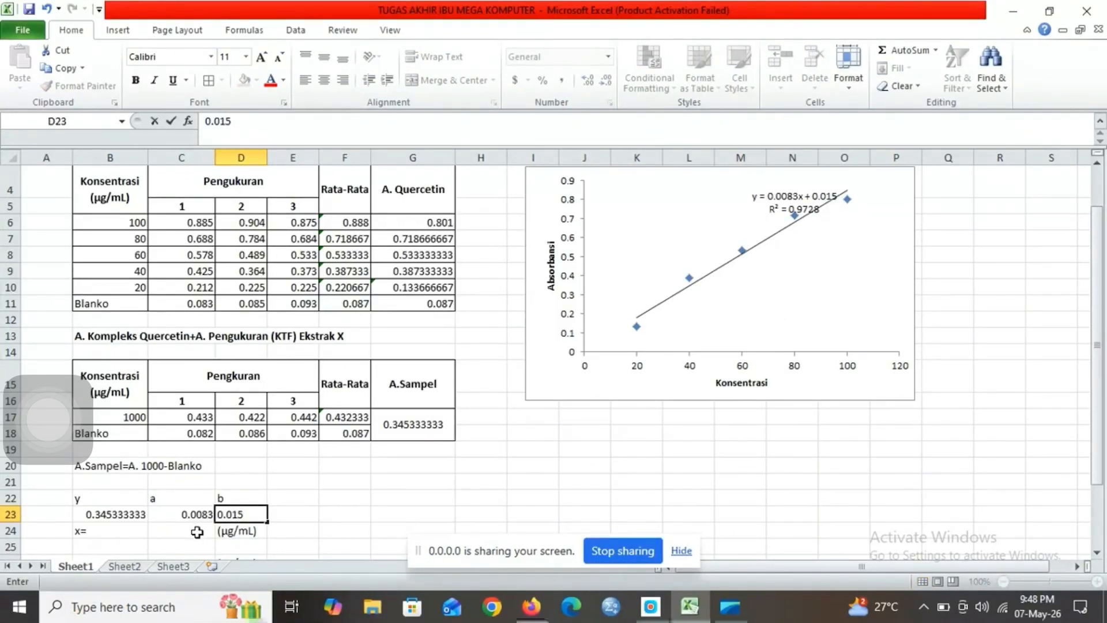
Step: Calculate the sample concentration x in µg/mL in C24 with =(B23-D23)/C23
click(198, 531)
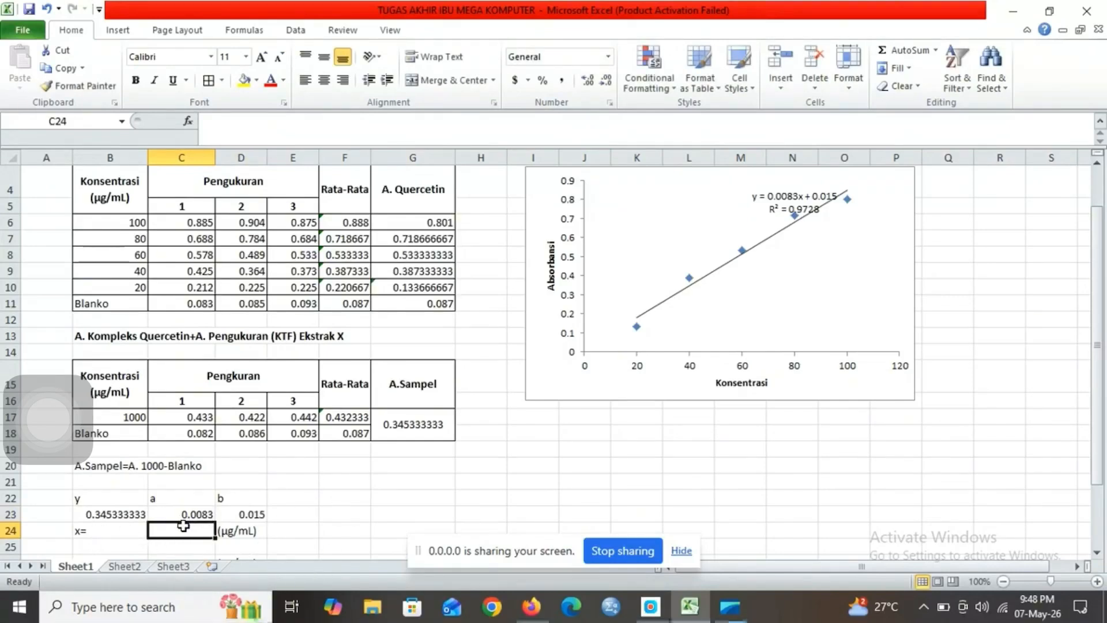
text(=)
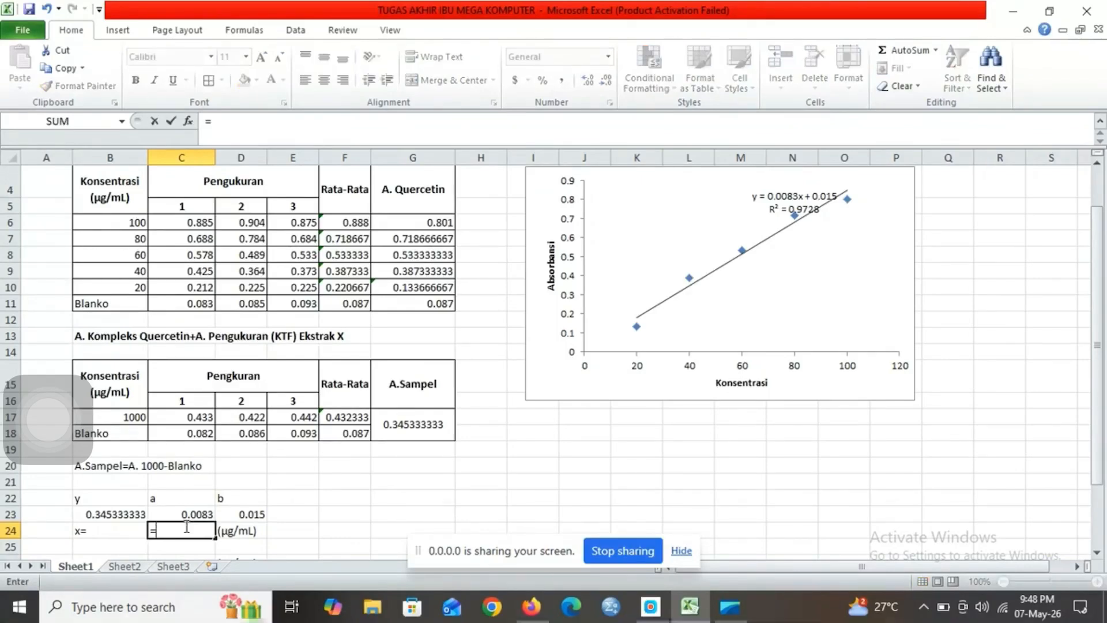
text(()
click(127, 514)
text(-)
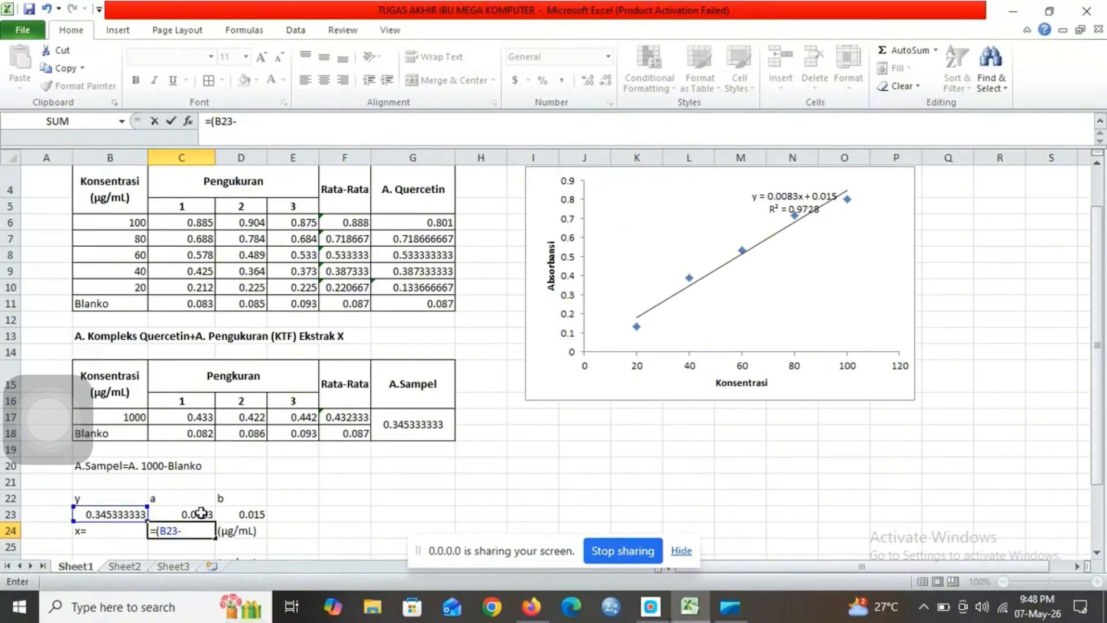
click(234, 513)
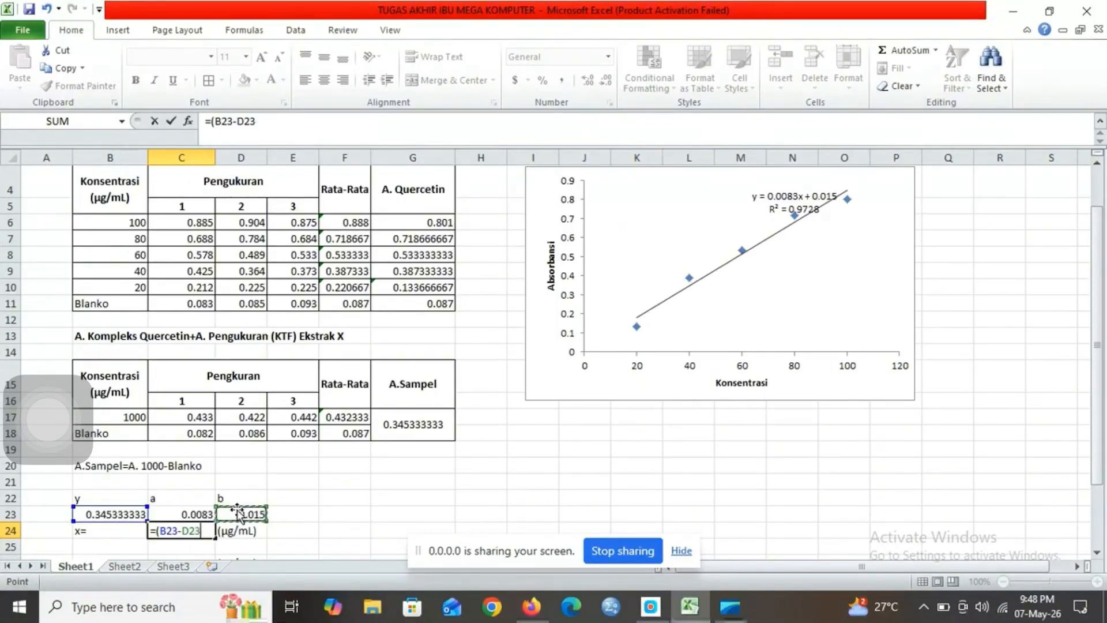
text())
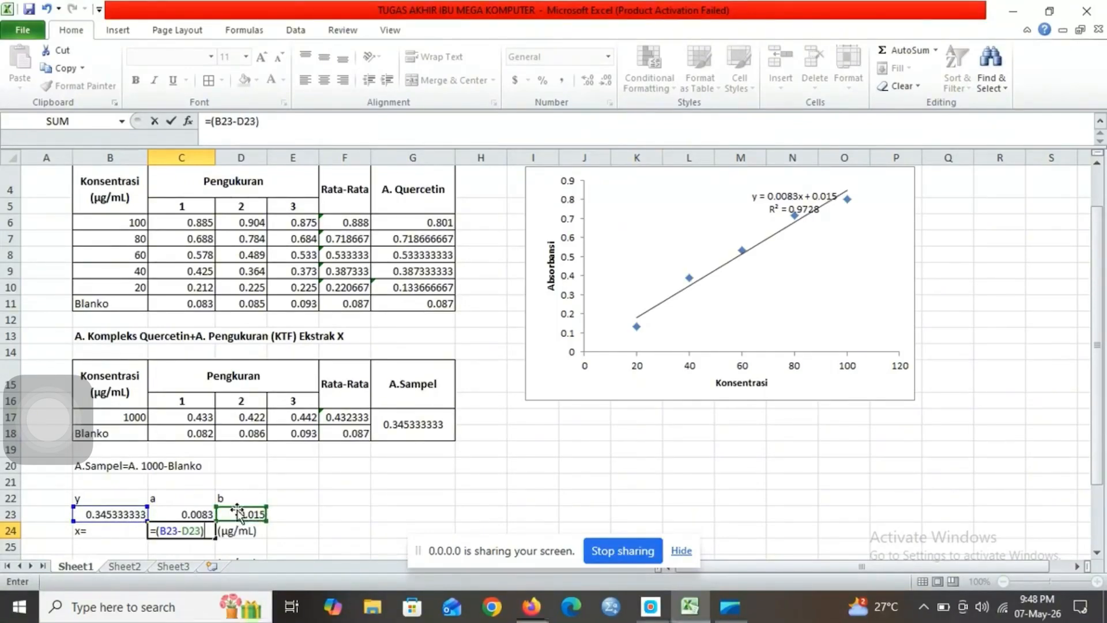
text(?)
key(BackSpace)
text(/)
click(190, 515)
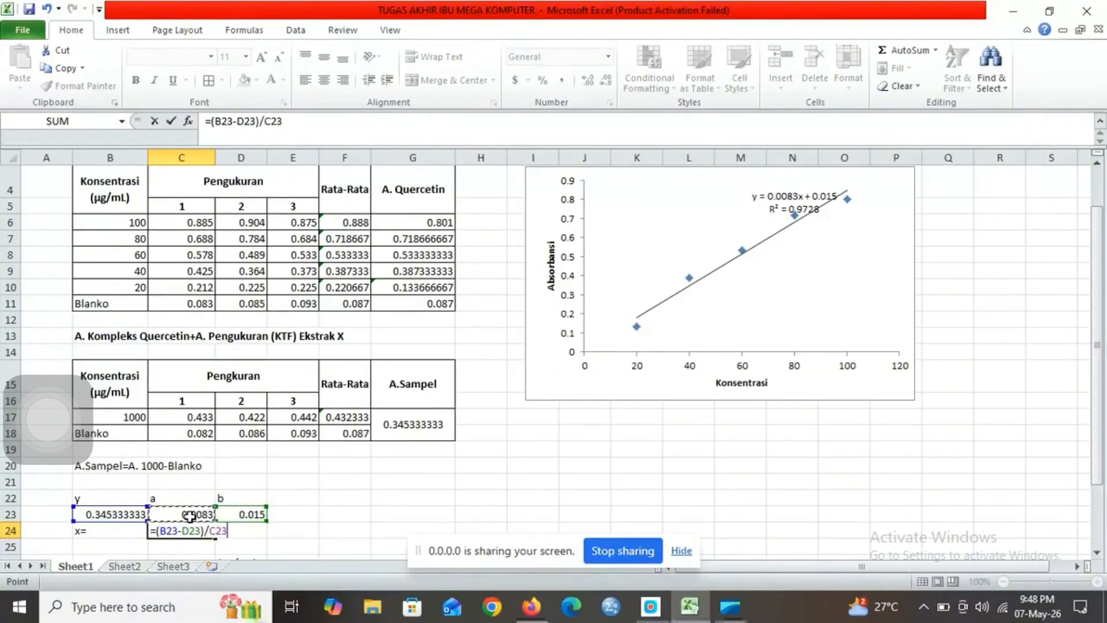
key(Return)
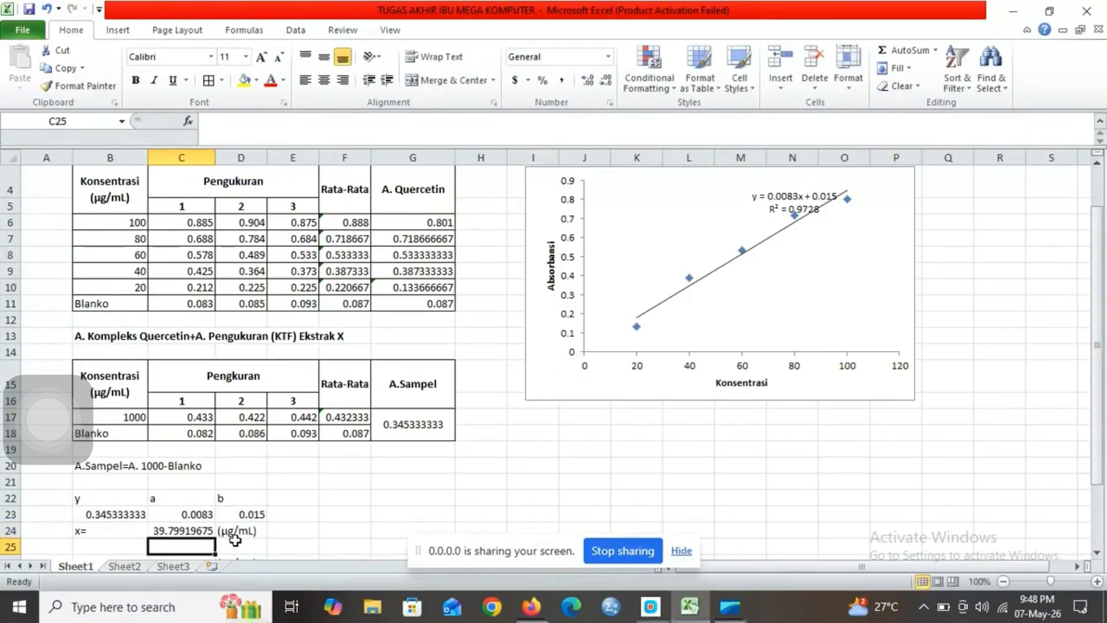
Step: Convert the sample concentration x to mg/mL in C26 with =C24/1000
click(240, 532)
key(Down)
key(Down)
key(Down)
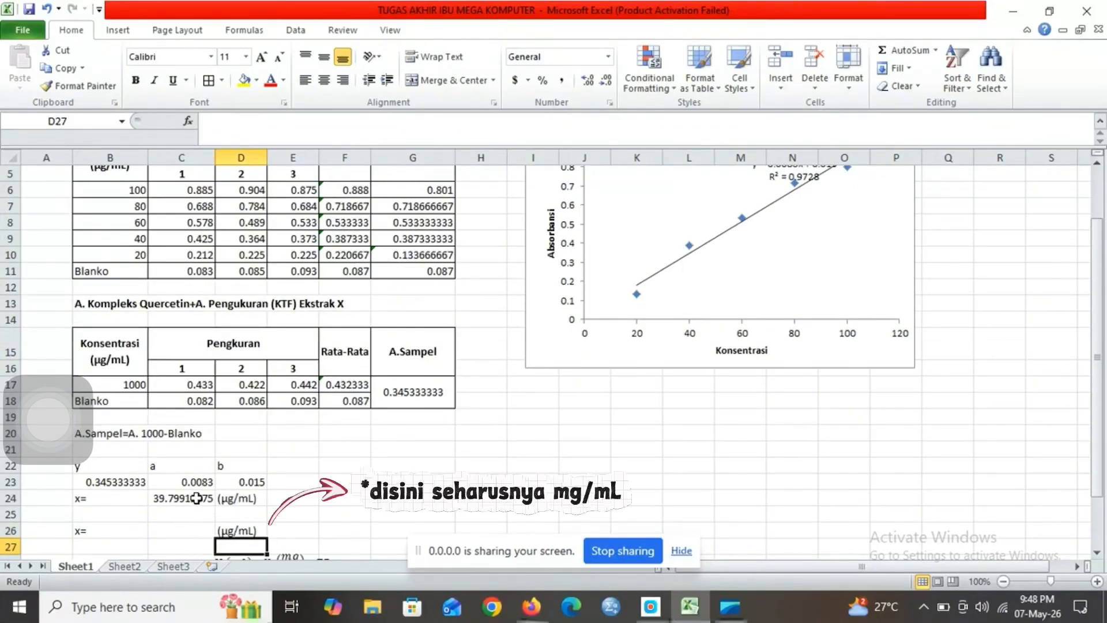
click(181, 530)
text(=)
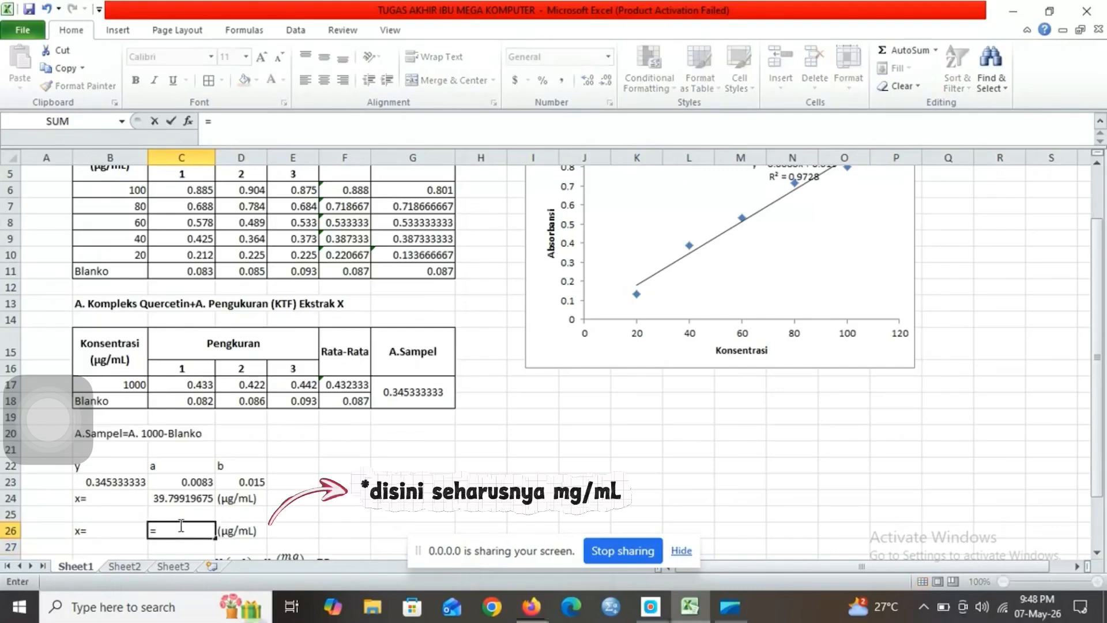
click(189, 496)
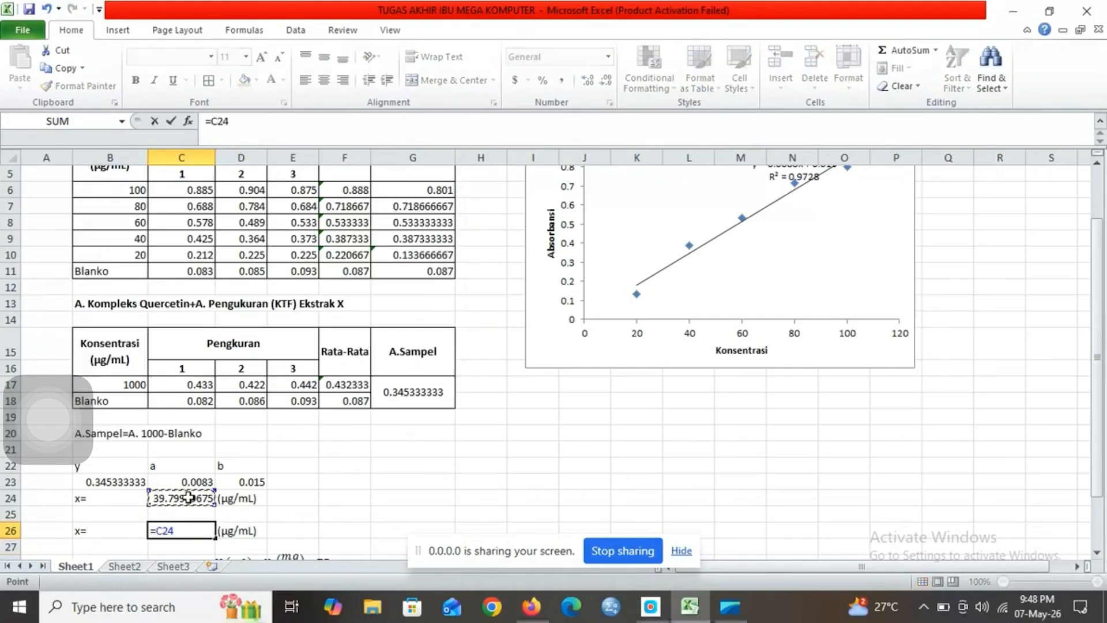
text(/)
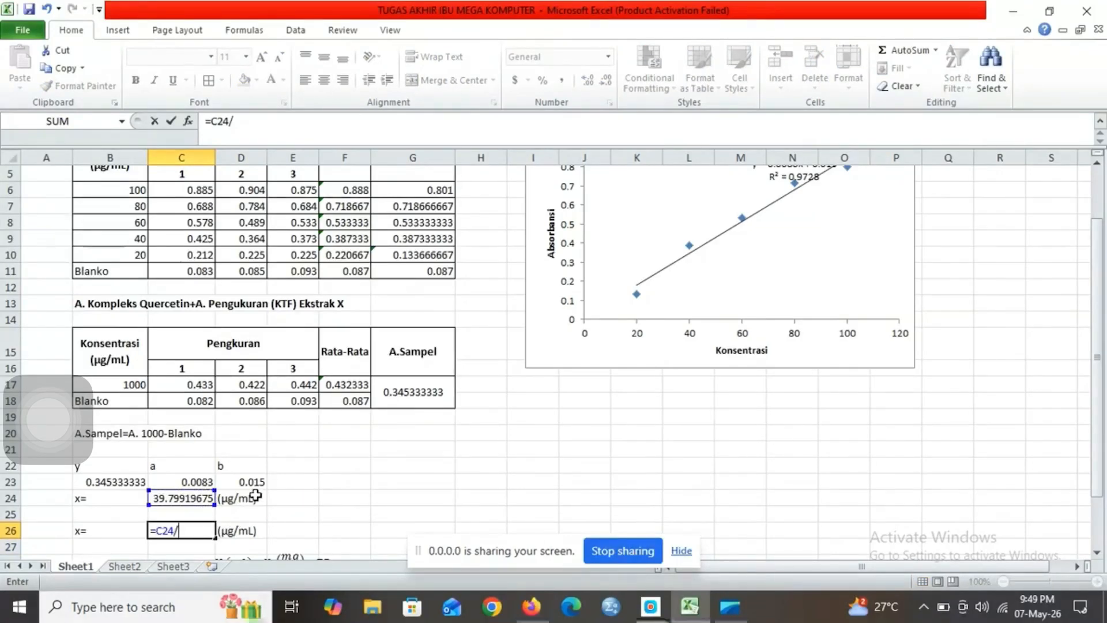
text(1)
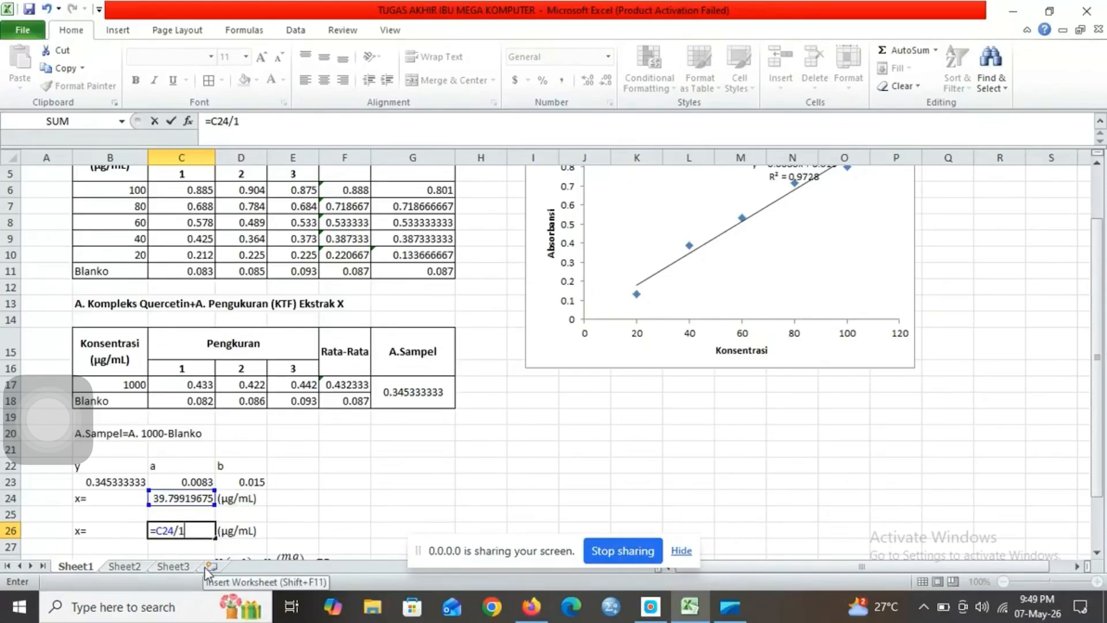
text(000)
key(Return)
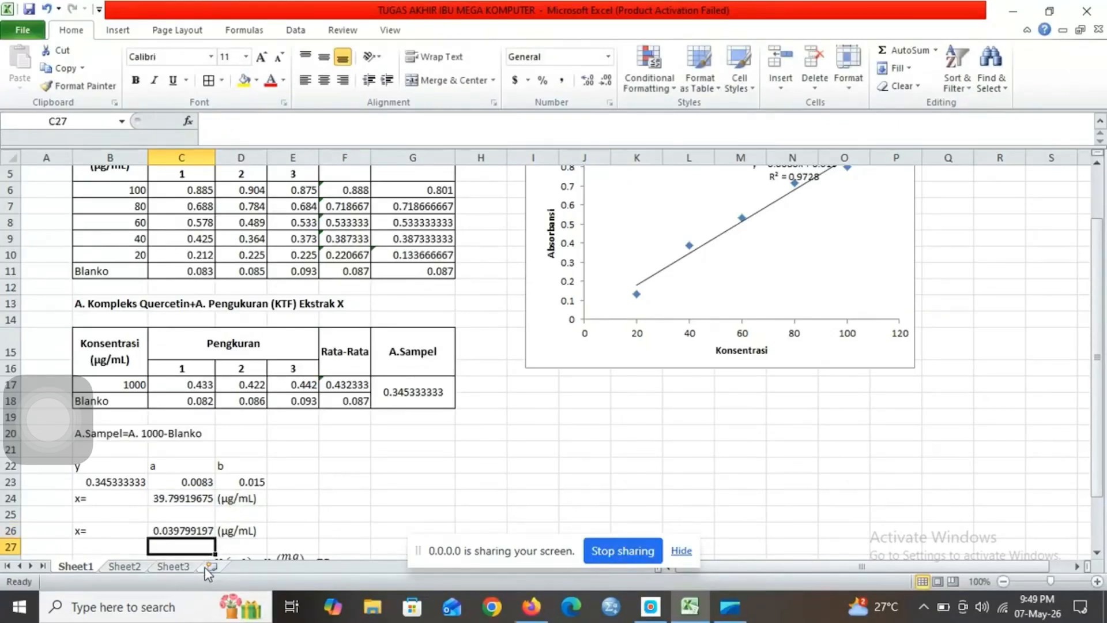
Step: Calculate the KTF value in mgQE/g ekstrak in C31 with =(10*C26*1)/0.01
key(Return)
key(Return)
key(Return)
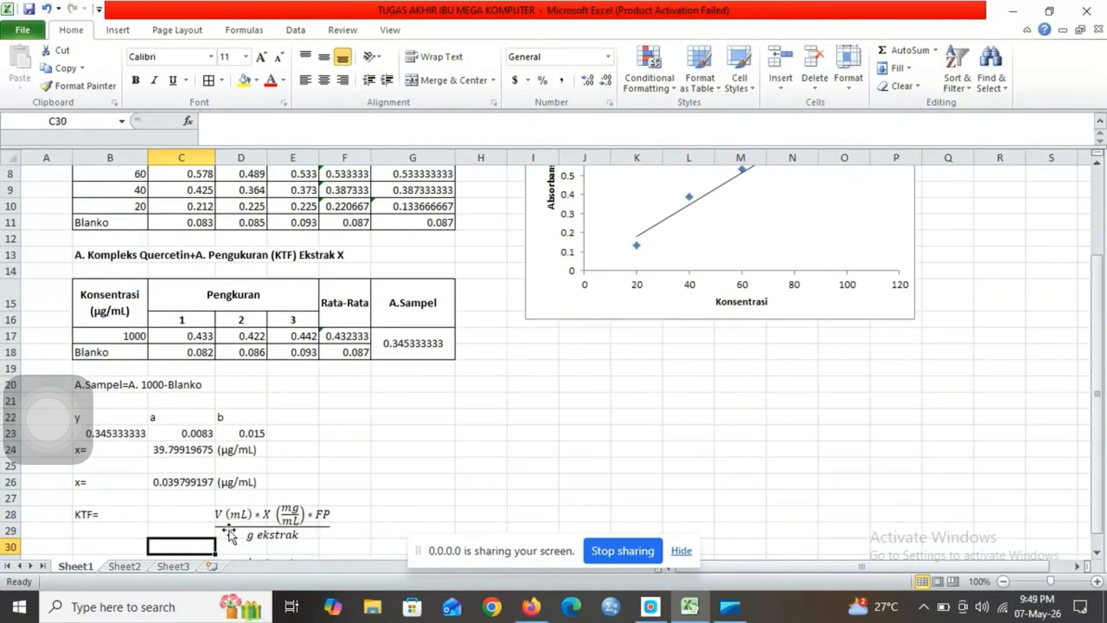
click(126, 503)
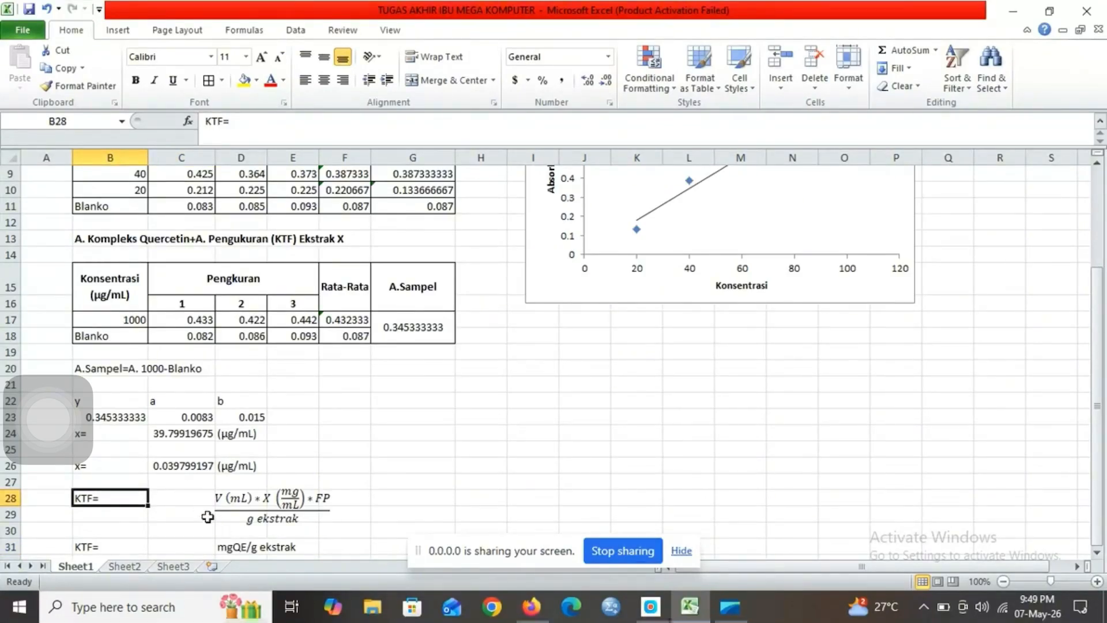
click(178, 544)
text(=)
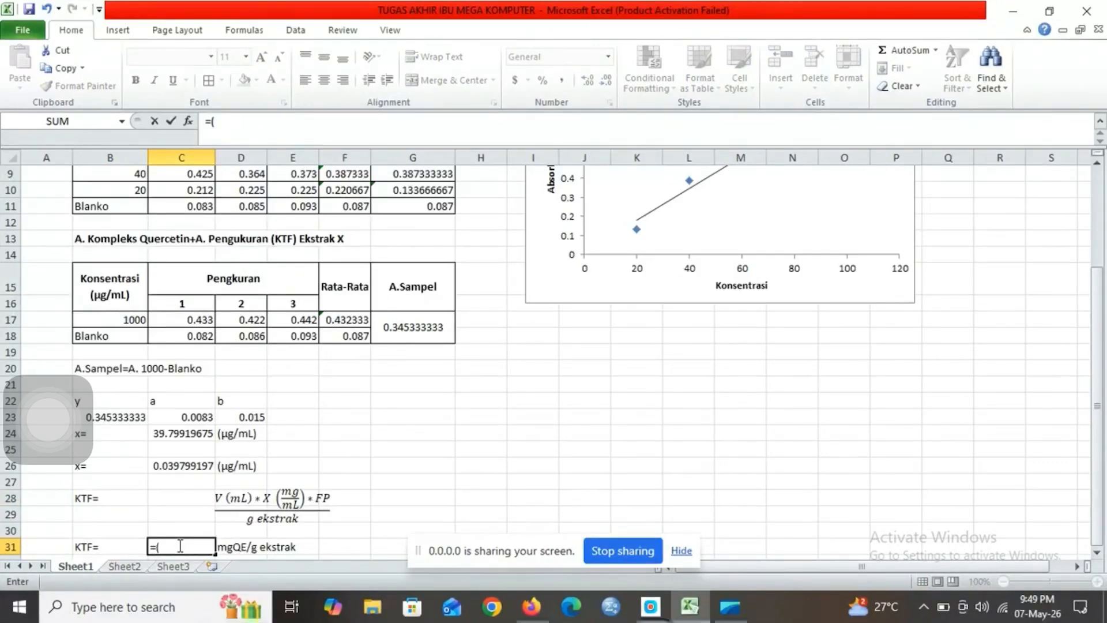
text((10*)
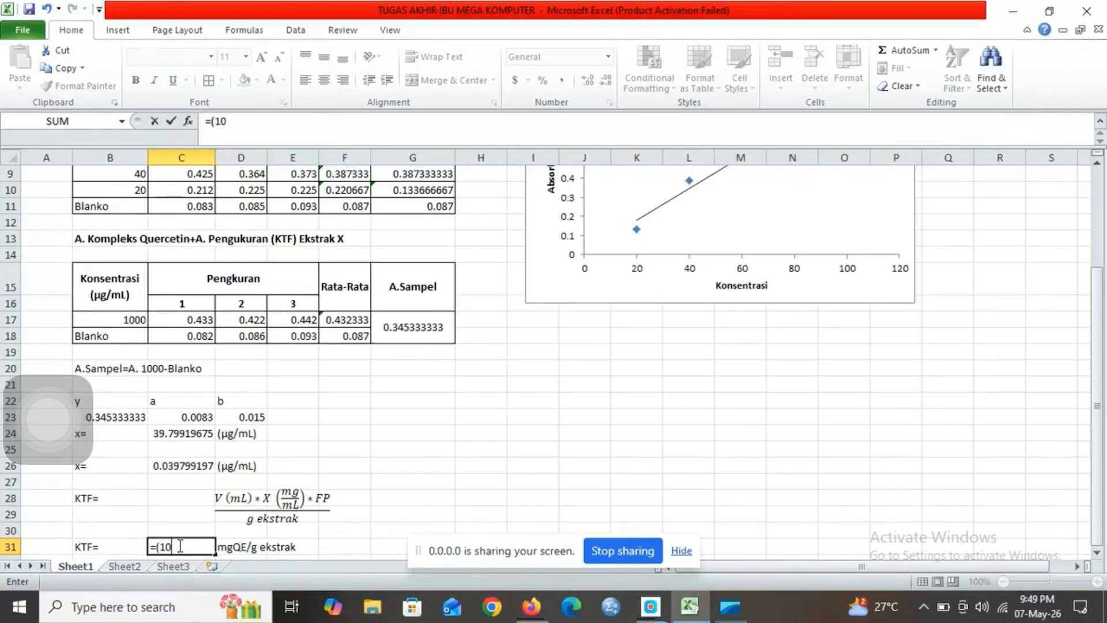
click(186, 463)
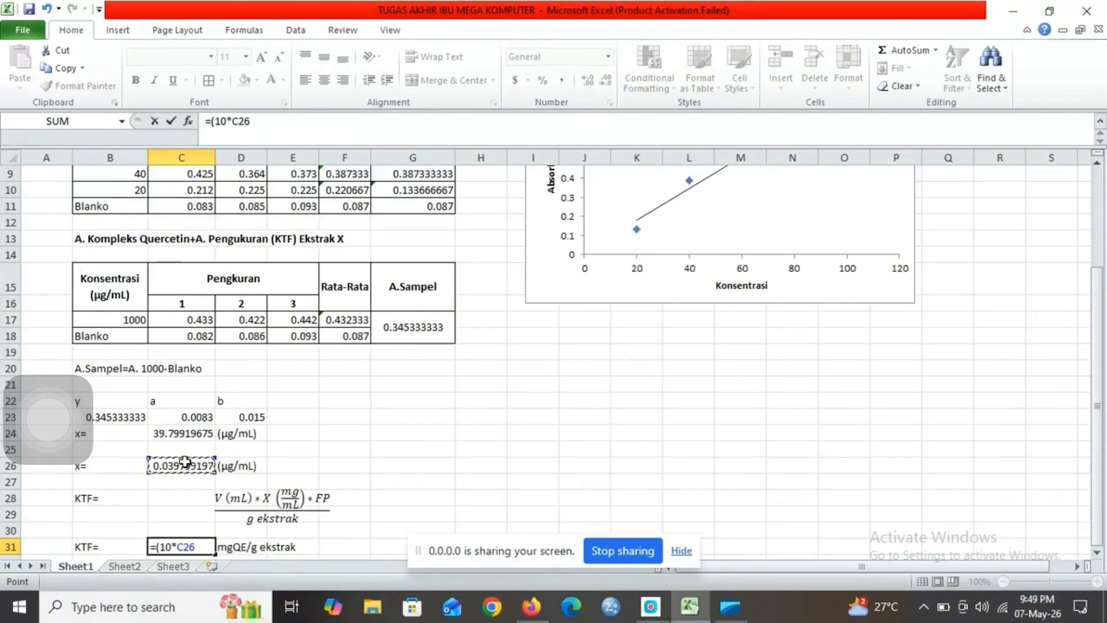
text(*)
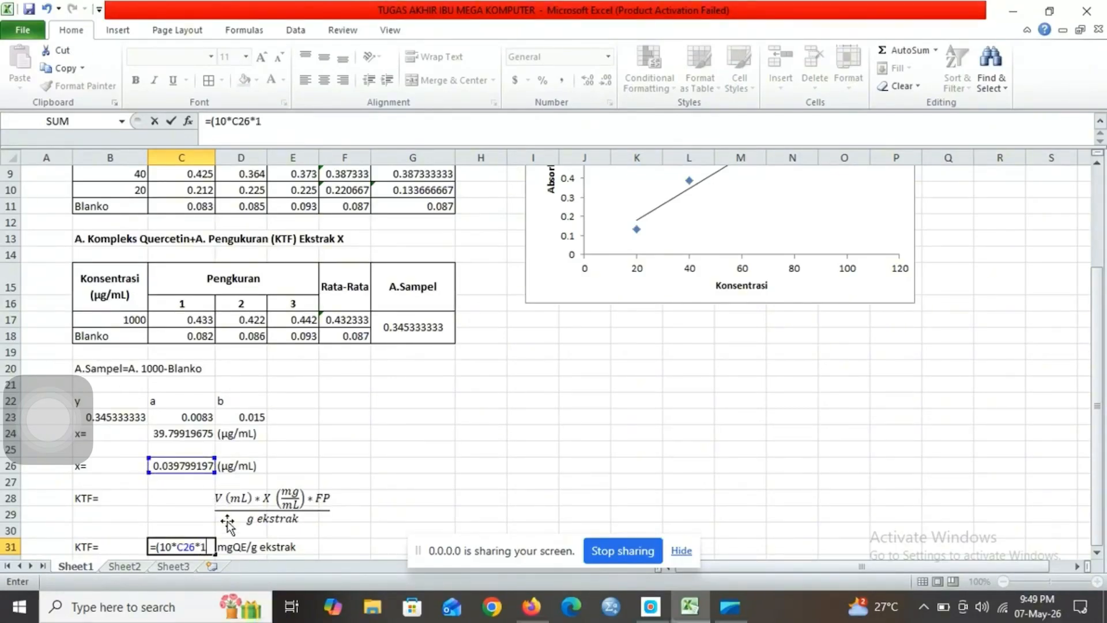
text(1)/0.01)
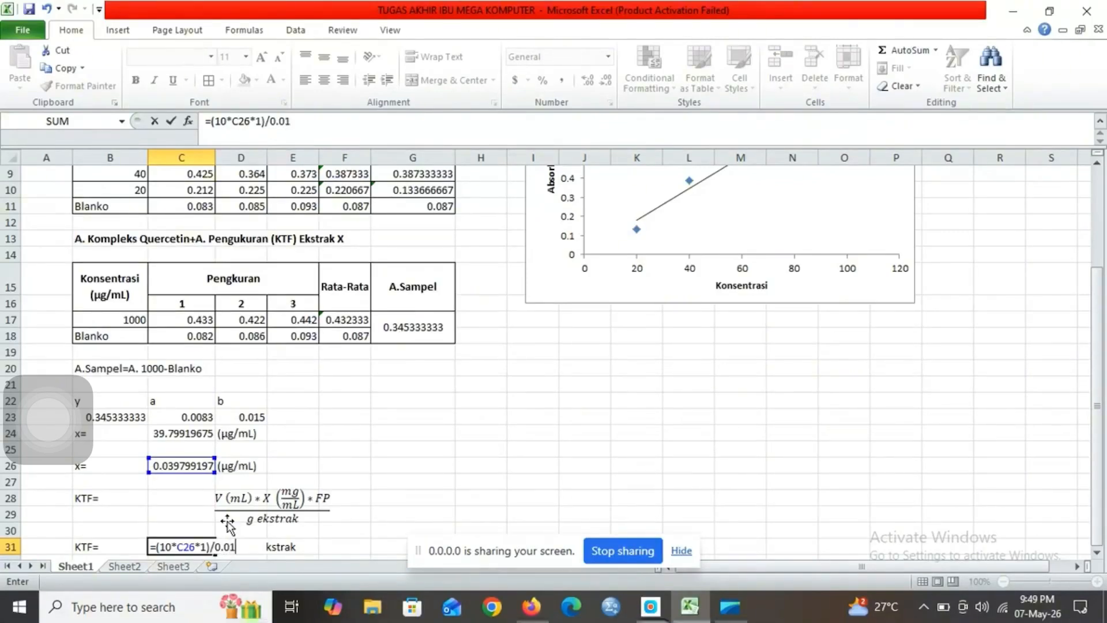
key(Return)
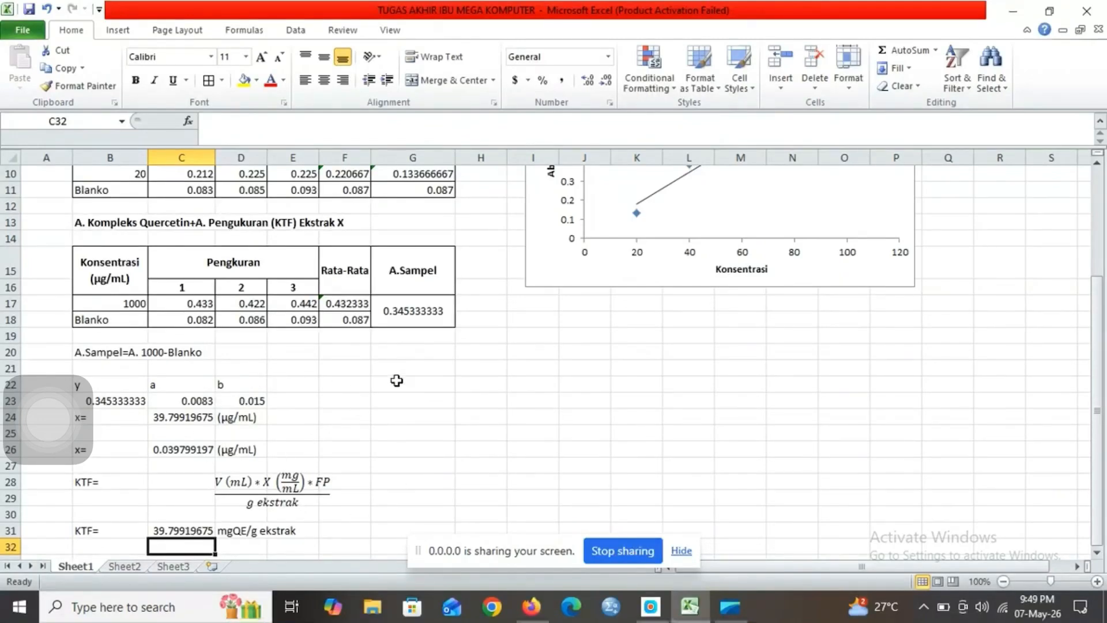
click(396, 380)
key(Up)
key(Up)
key(Up)
key(Up)
key(Up)
key(Up)
key(Up)
key(Up)
key(Up)
key(Up)
key(Up)
key(Up)
key(Up)
key(Up)
key(Up)
key(Up)
key(Up)
key(Up)
key(Up)
key(Up)
key(Up)
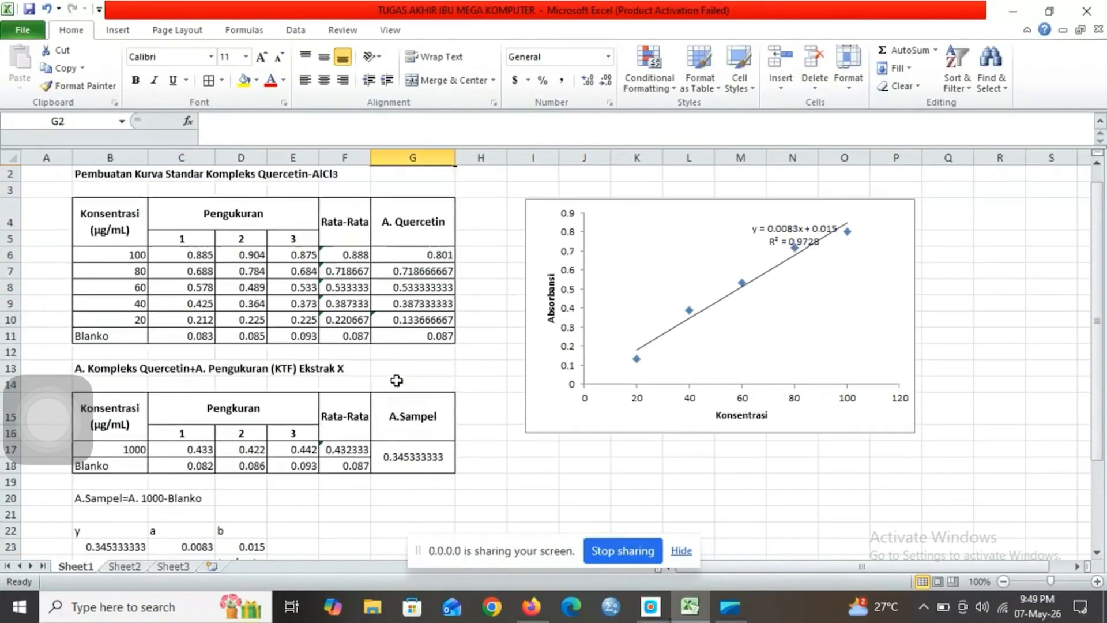